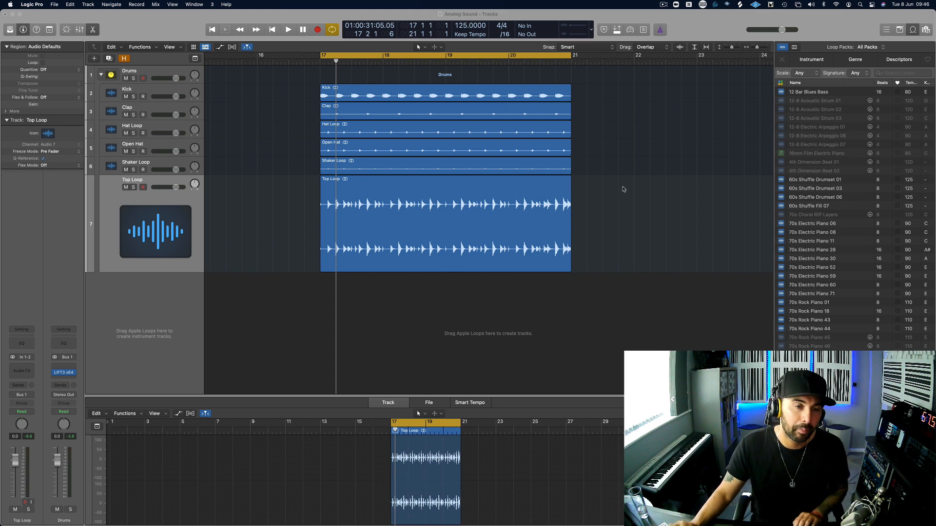
Play through the looped drum section and open the LIFT3 x64 plug-in on the Drums channel.
{"action": "key", "text": "space"}
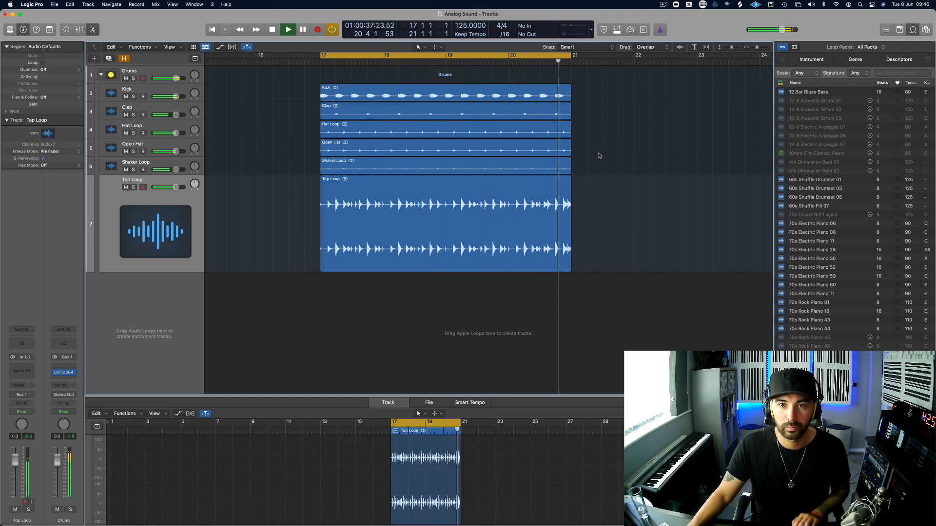
{"action": "key", "text": "space"}
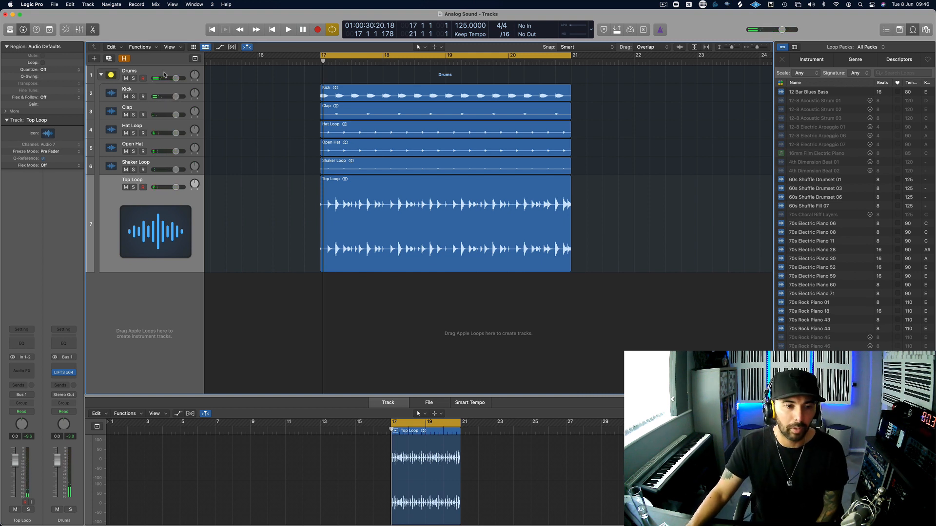
{"action": "left_click", "coordinate": [60, 374]}
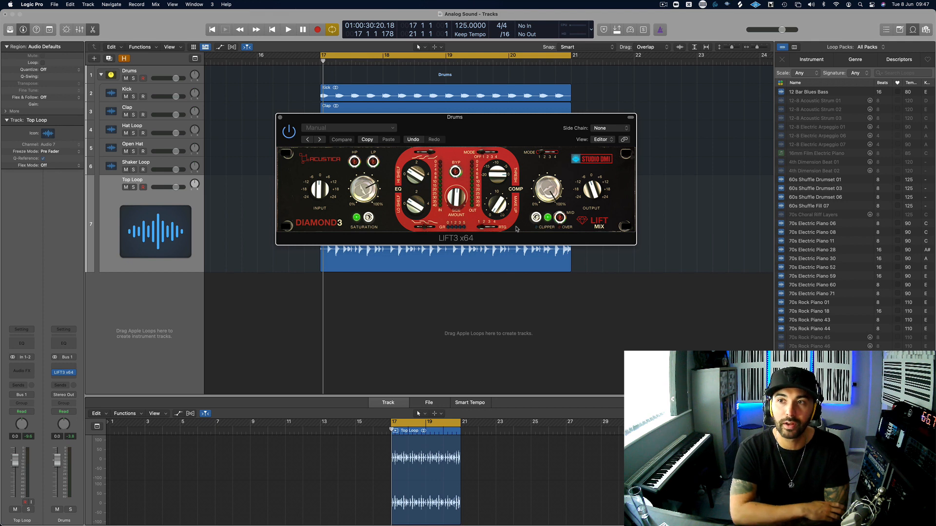
Listen to the drum loop while comparing the sound with LIFT3 active and bypassed.
{"action": "key", "text": "space"}
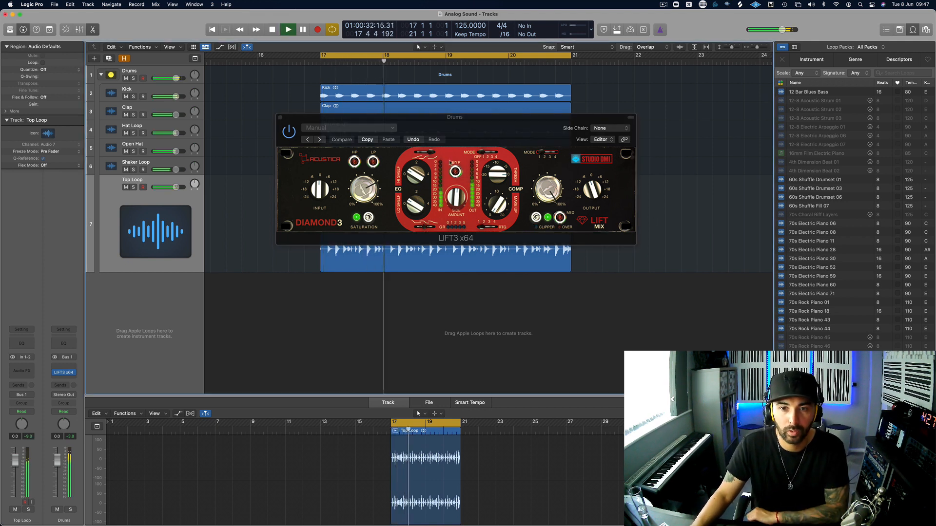
{"action": "left_click", "coordinate": [290, 135]}
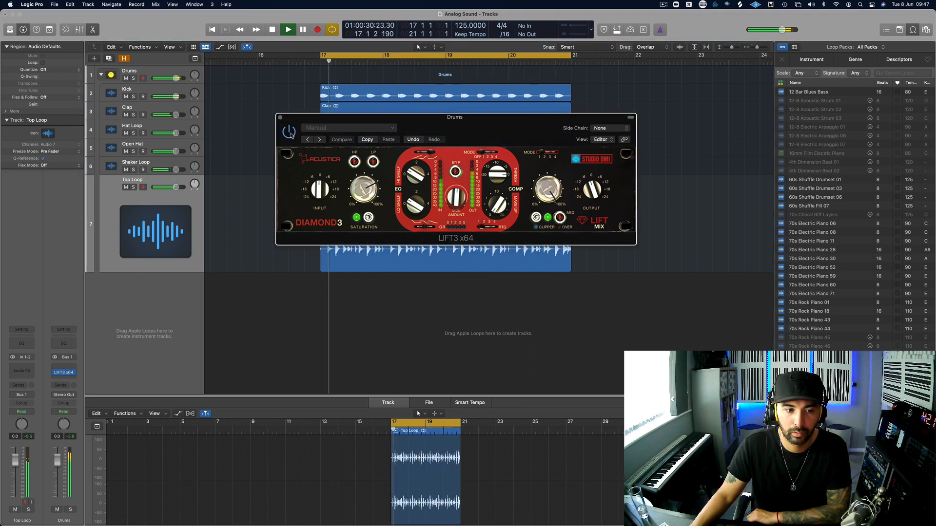
{"action": "left_click", "coordinate": [291, 135]}
{"action": "left_click", "coordinate": [290, 135]}
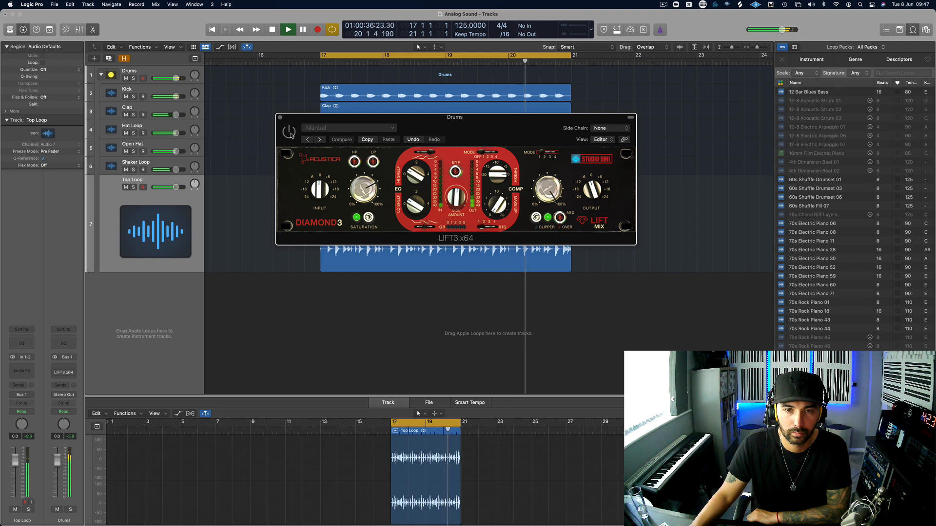
{"action": "left_click", "coordinate": [290, 135]}
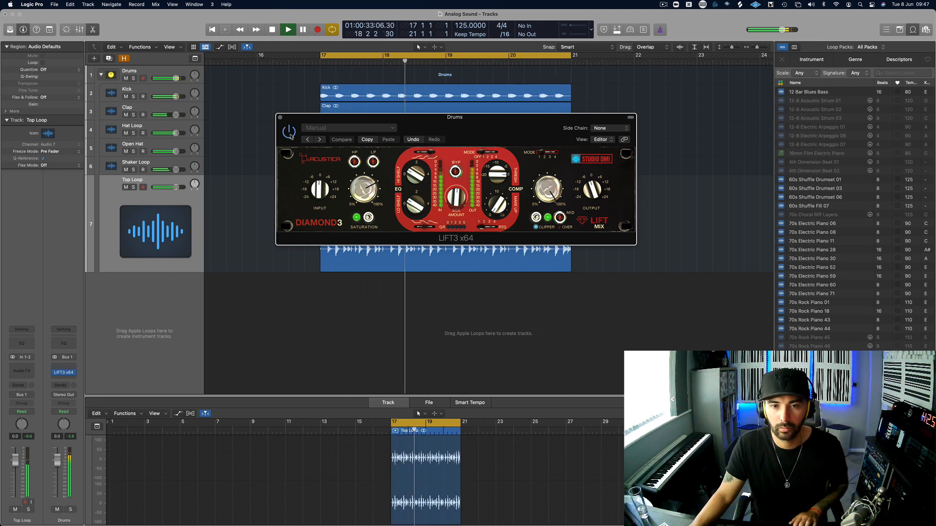
{"action": "key", "text": "space"}
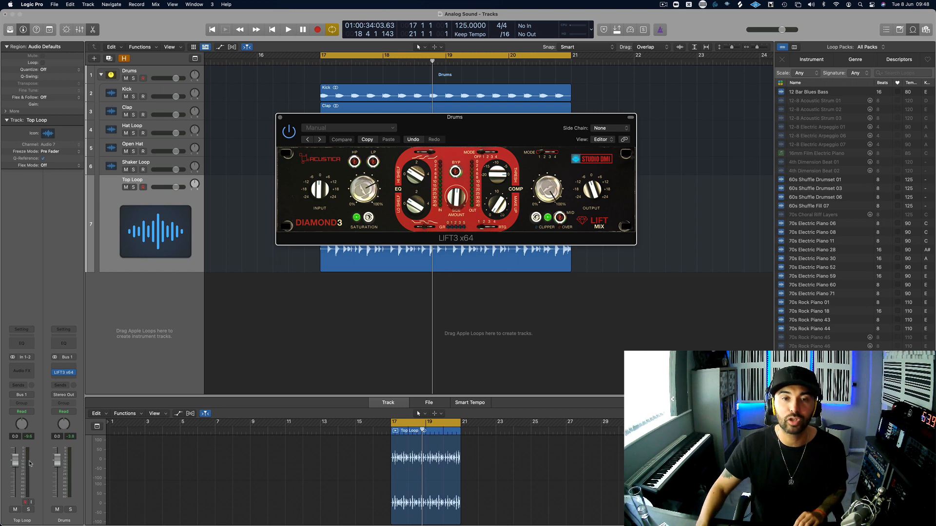
Reset the LIFT3 settings, switch on saturation and raise its amount well above halfway while the drums play.
{"action": "left_click", "coordinate": [387, 129]}
{"action": "left_click", "coordinate": [324, 251]}
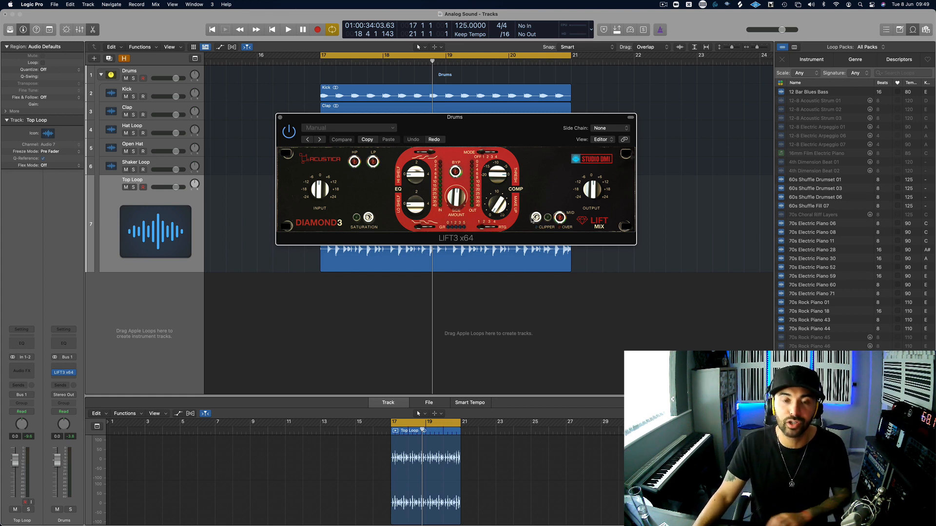
{"action": "left_click", "coordinate": [369, 220]}
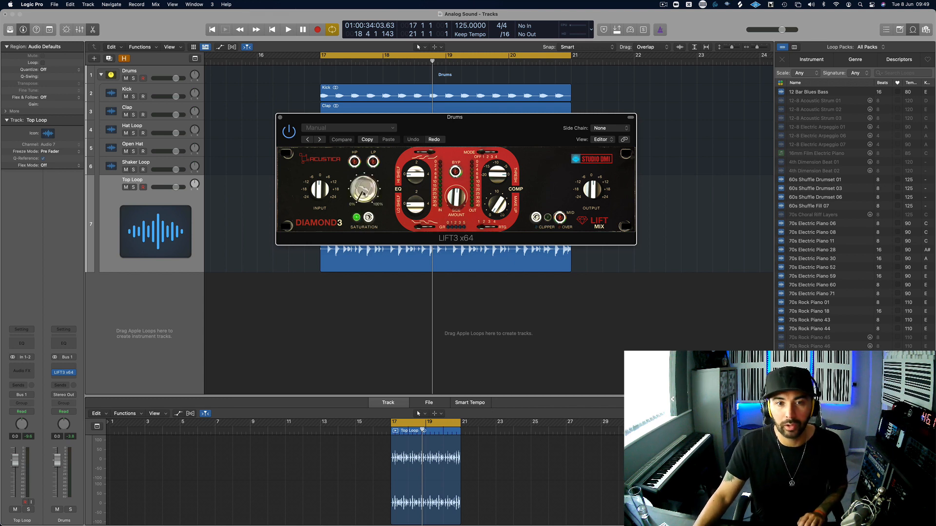
{"action": "key", "text": "space"}
{"action": "left_click_drag", "start_coordinate": [363, 195], "coordinate": [366, 166]}
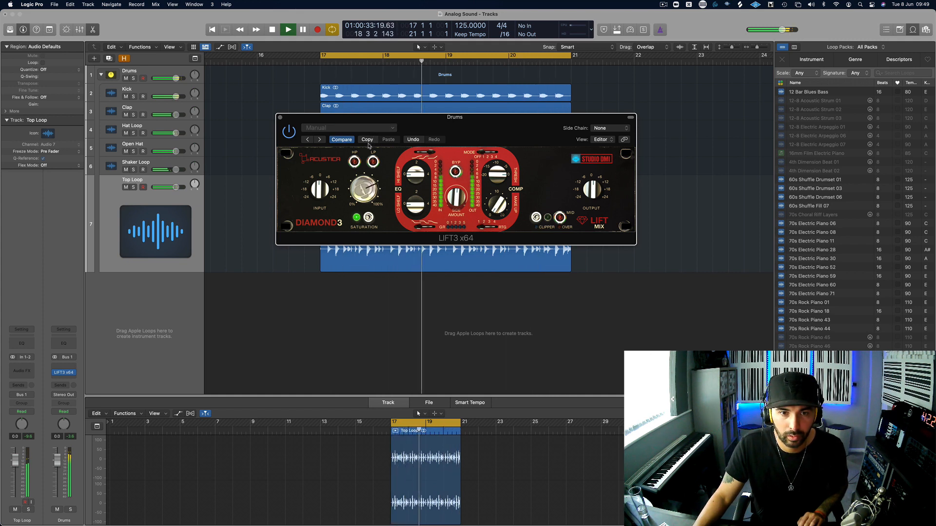
{"action": "key", "text": "space"}
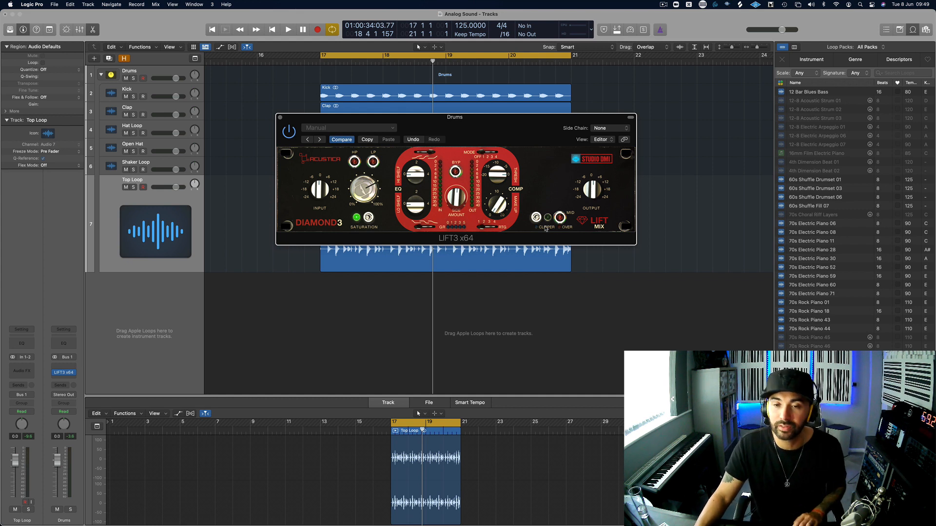
Switch on the LIFT3 clipper and raise its amount above halfway while the drums play.
{"action": "key", "text": "space"}
{"action": "key", "text": "space"}
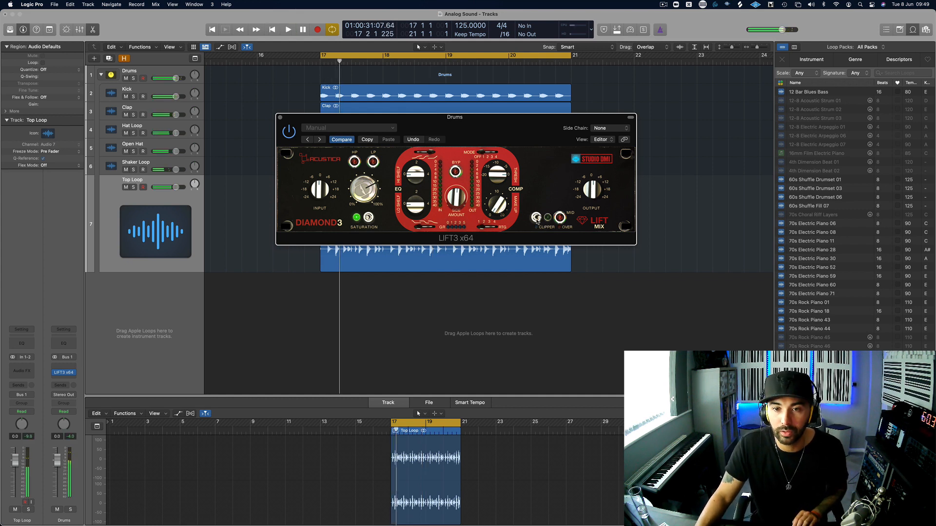
{"action": "left_click", "coordinate": [536, 218]}
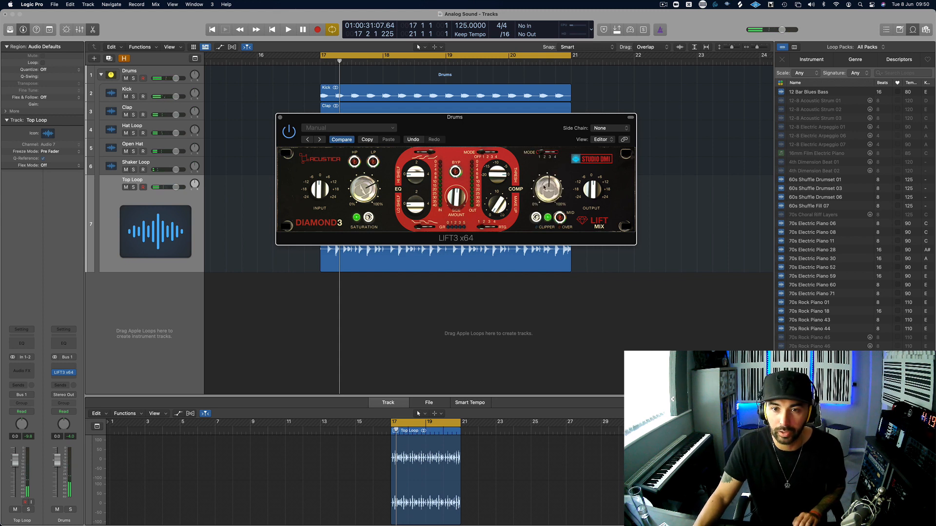
{"action": "key", "text": "space"}
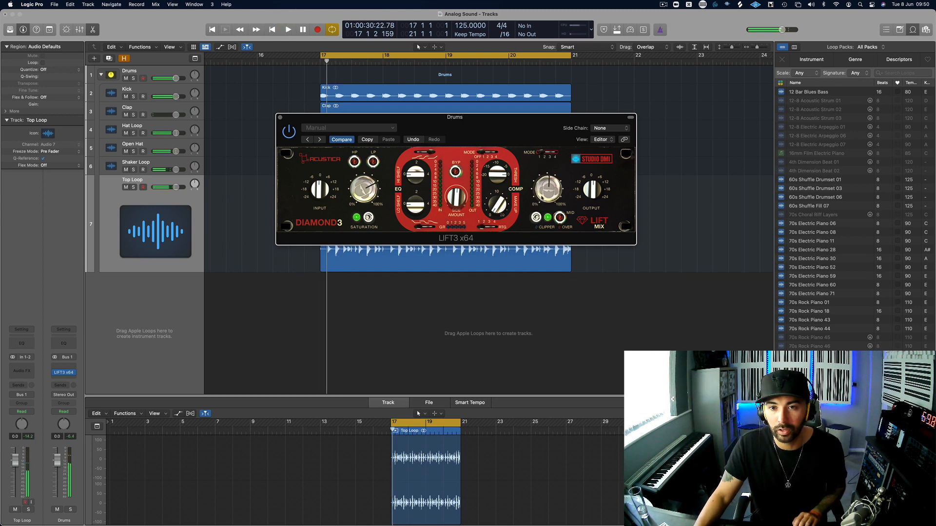
{"action": "key", "text": "space"}
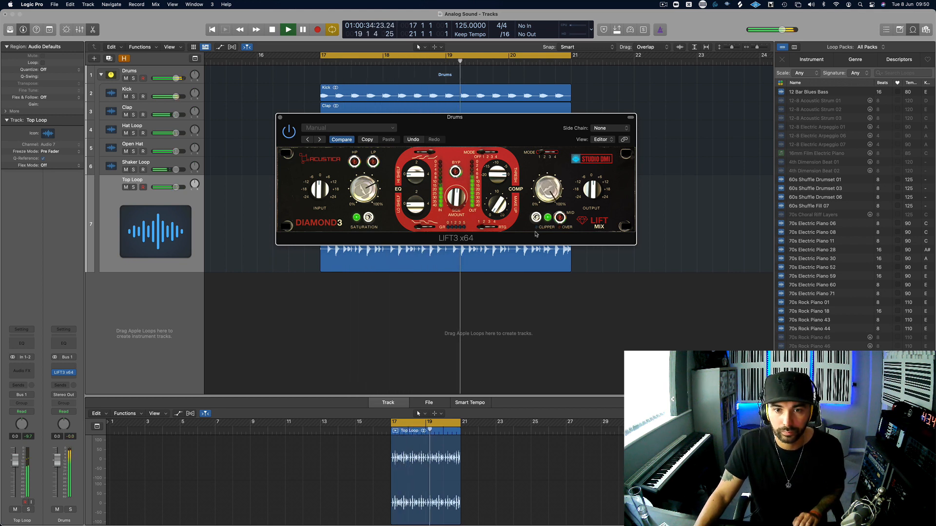
Audition the drums with saturation and clipper engaged, then compare them against the bypassed plug-in.
{"action": "key", "text": "space"}
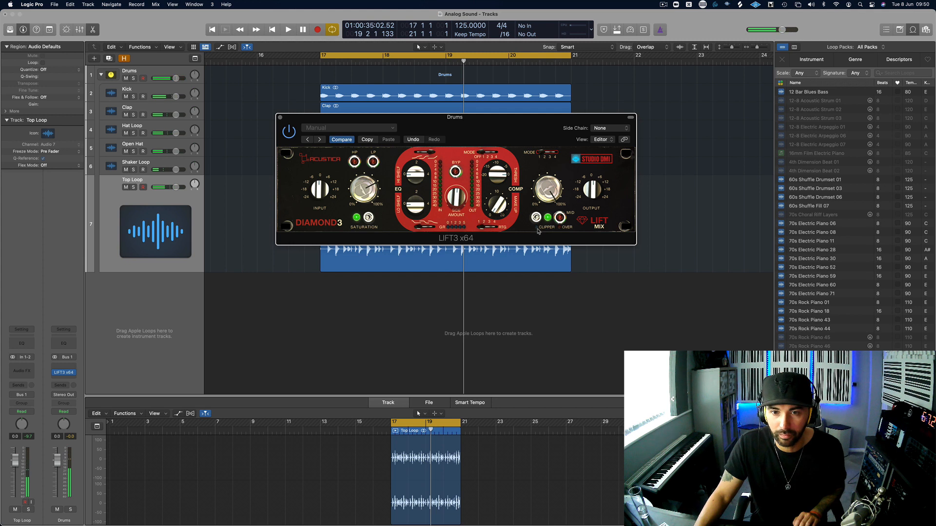
{"action": "key", "text": "space"}
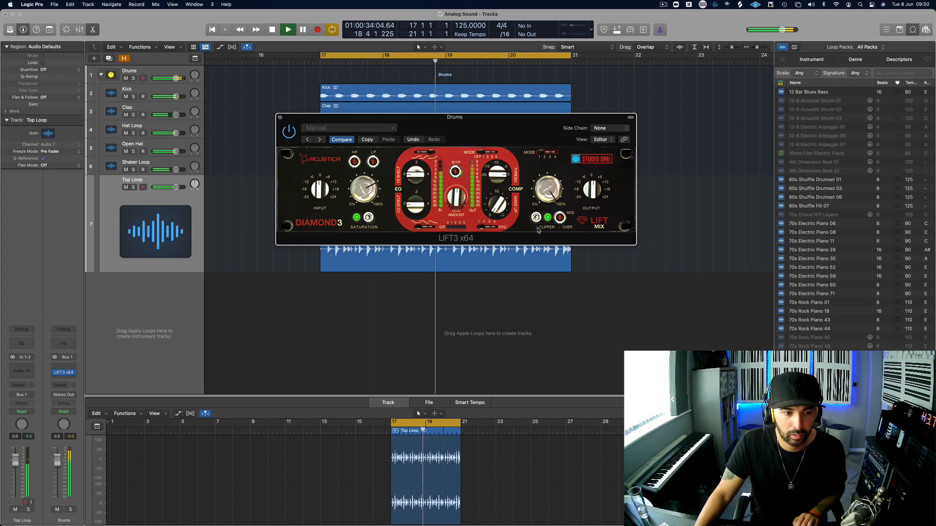
{"action": "key", "text": "space"}
{"action": "key", "text": "space"}
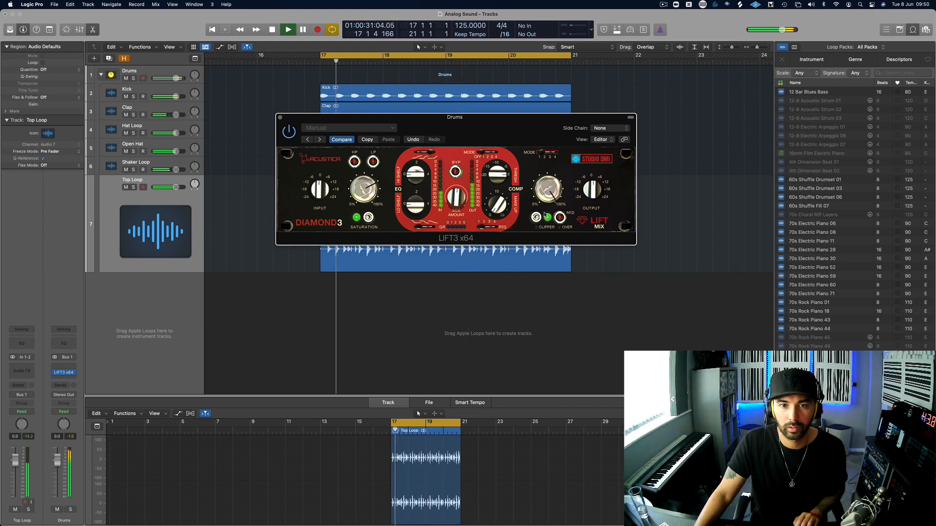
{"action": "key", "text": "space"}
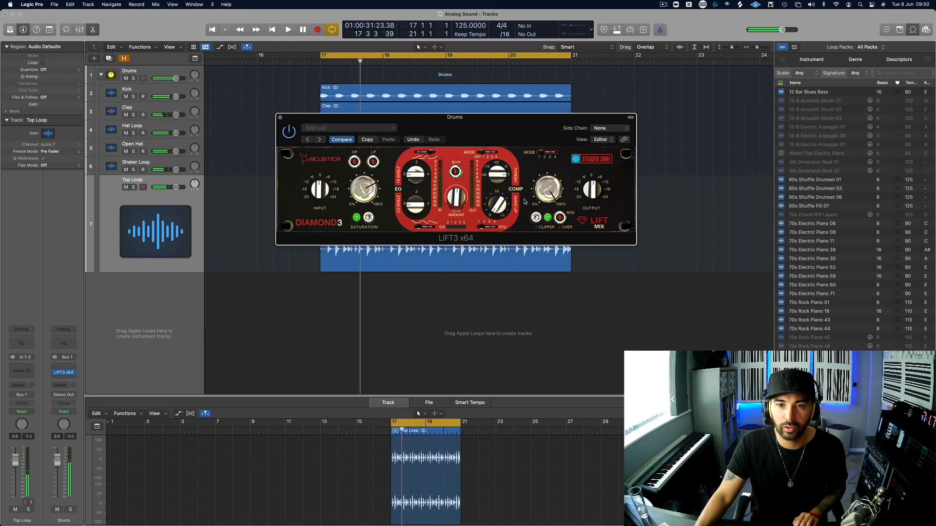
{"action": "key", "text": "space"}
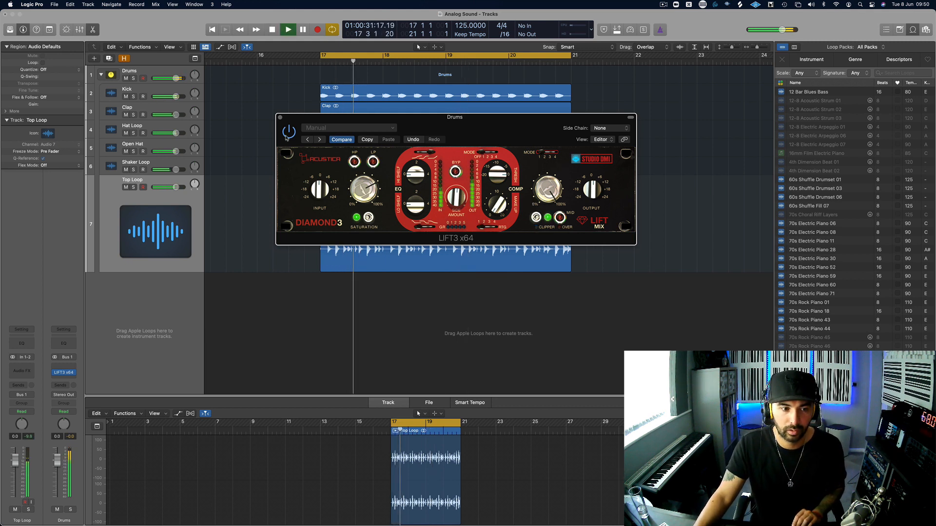
{"action": "left_click", "coordinate": [286, 136]}
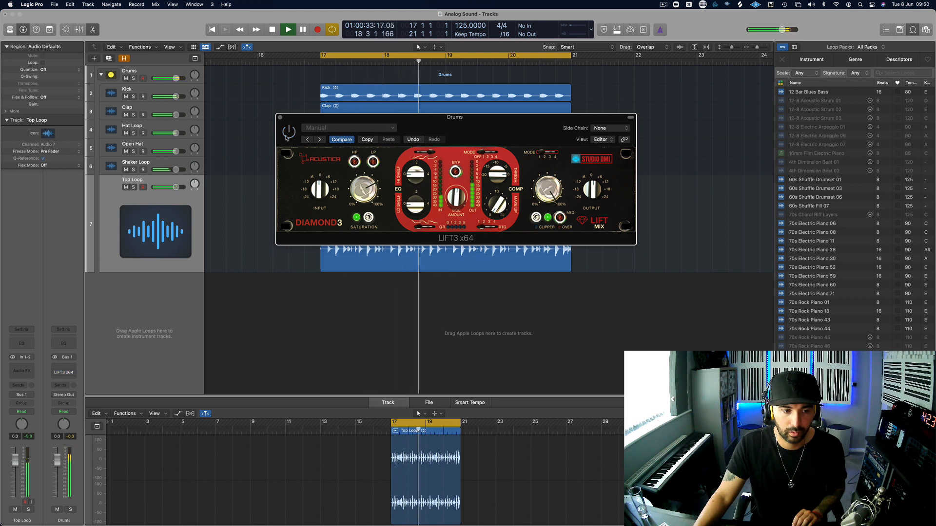
{"action": "left_click", "coordinate": [286, 137]}
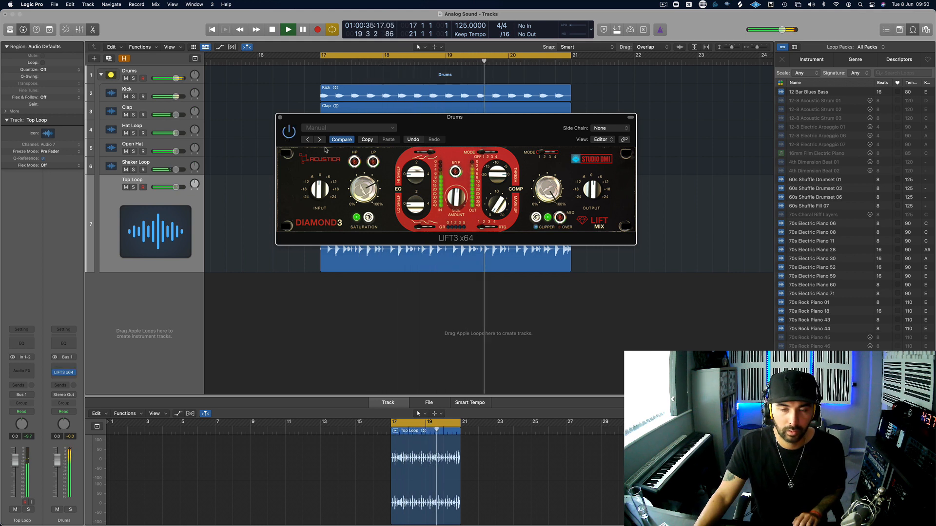
{"action": "key", "text": "space"}
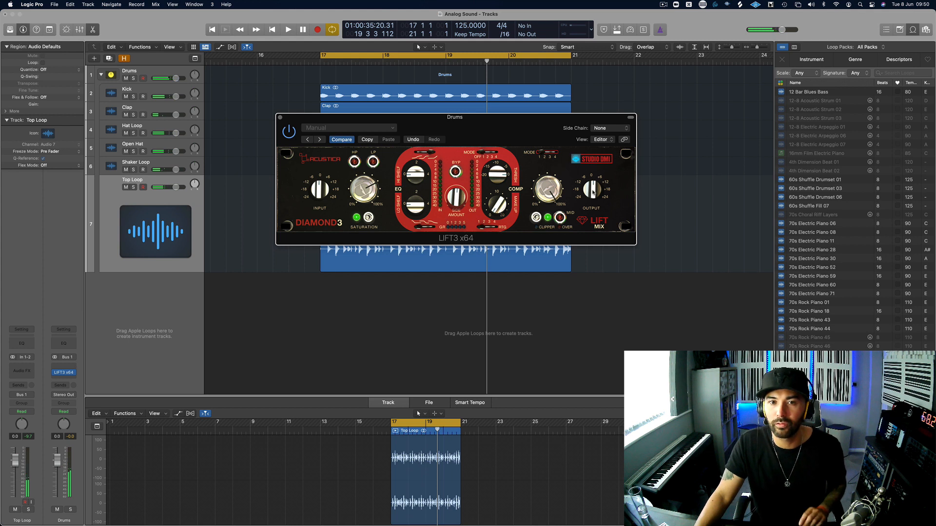
Lower the LIFT3 output level slightly and check the level during playback.
{"action": "left_click_drag", "start_coordinate": [592, 192], "coordinate": [591, 195]}
{"action": "key", "text": "space"}
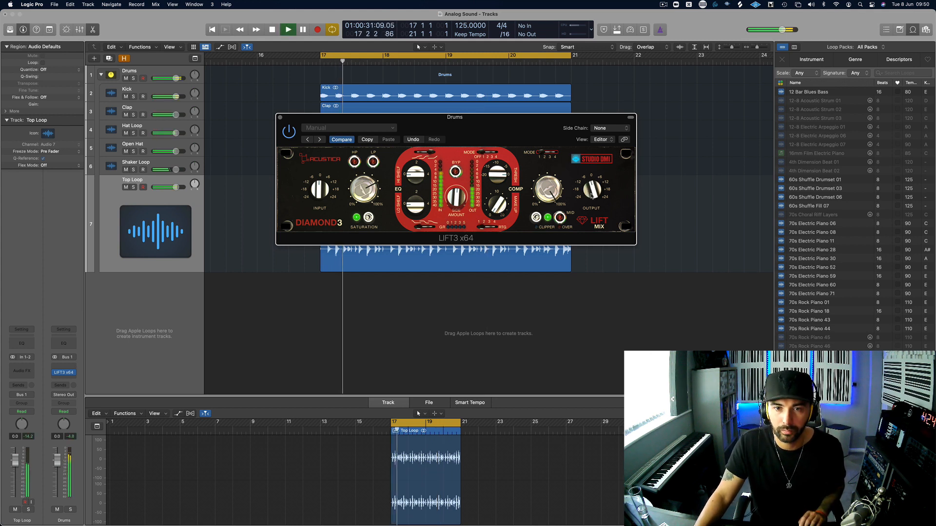
{"action": "key", "text": "space"}
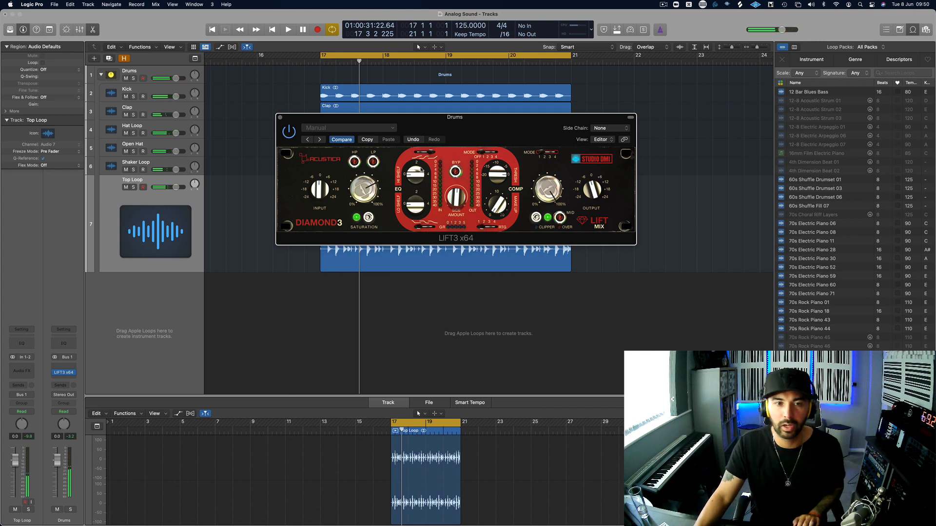
Compare the drums with LIFT3 bypassed and active at the reduced output level.
{"action": "key", "text": "space"}
{"action": "left_click", "coordinate": [288, 138]}
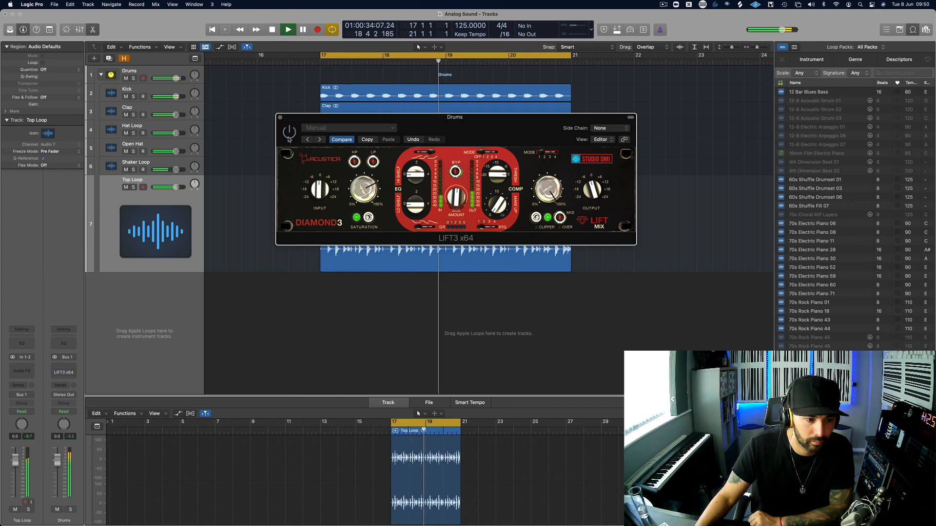
{"action": "left_click", "coordinate": [288, 132]}
{"action": "left_click", "coordinate": [288, 139]}
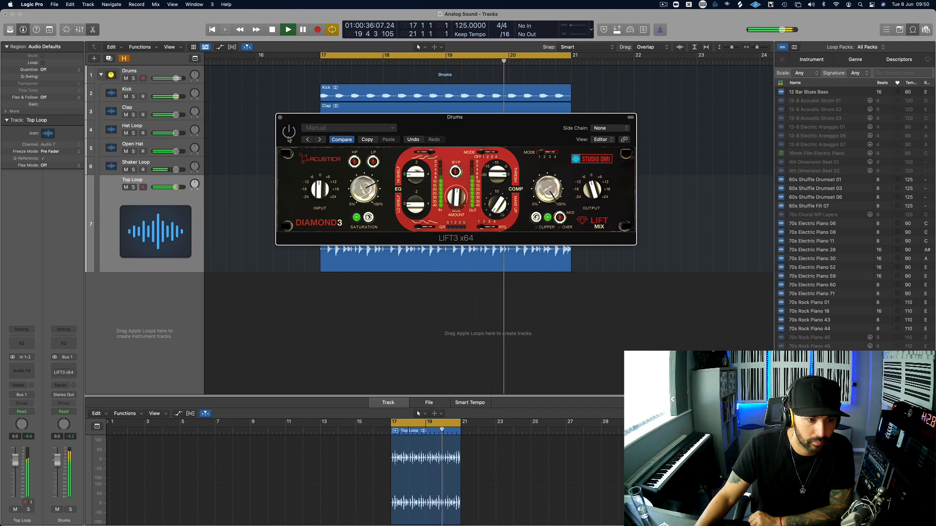
{"action": "left_click", "coordinate": [287, 137]}
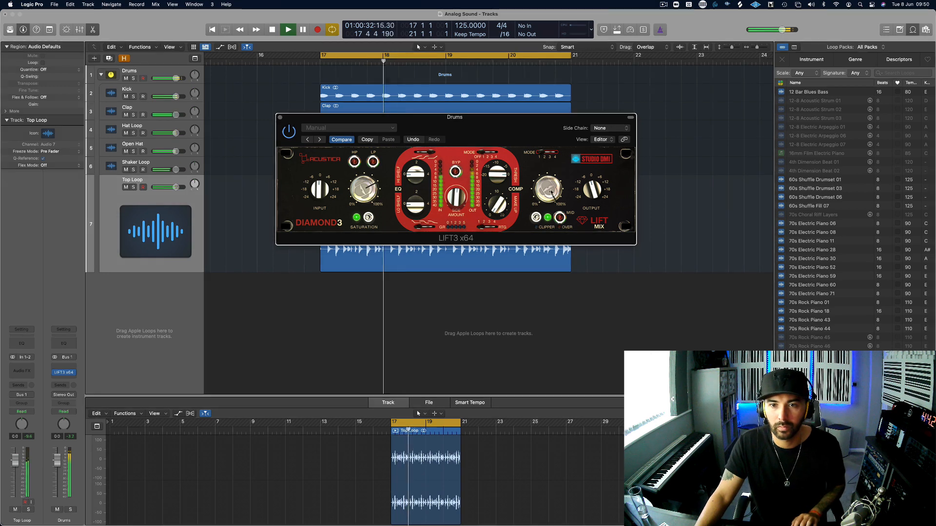
{"action": "key", "text": "space"}
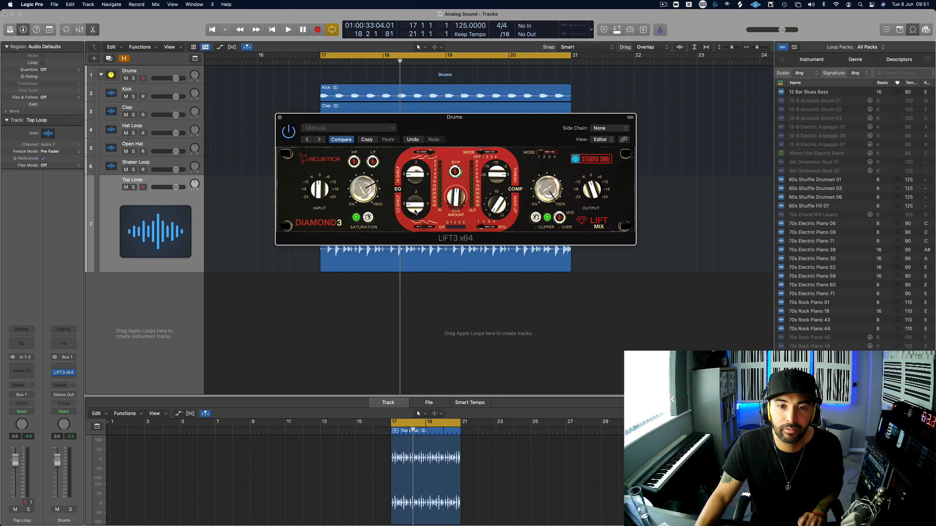
Adjust the low-shelf EQ gain in LIFT3 while the drums play.
{"action": "key", "text": "space"}
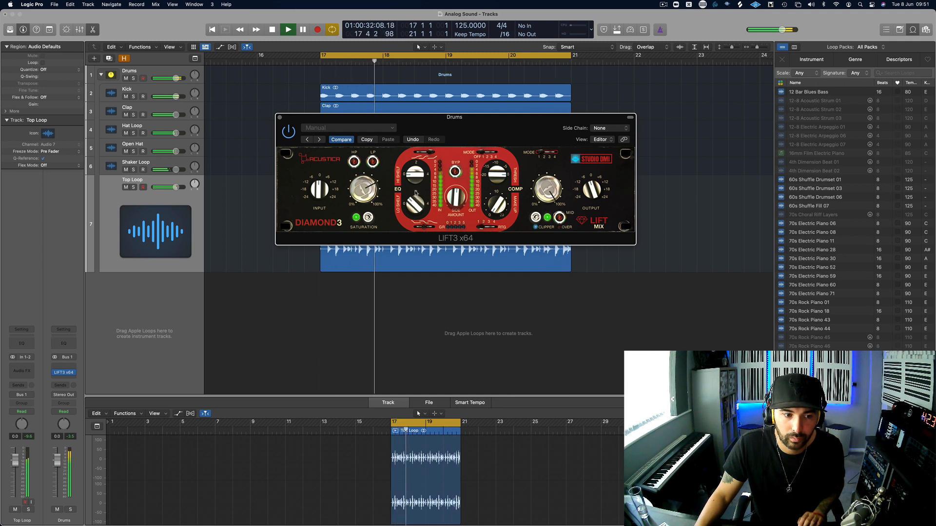
{"action": "key", "text": "space"}
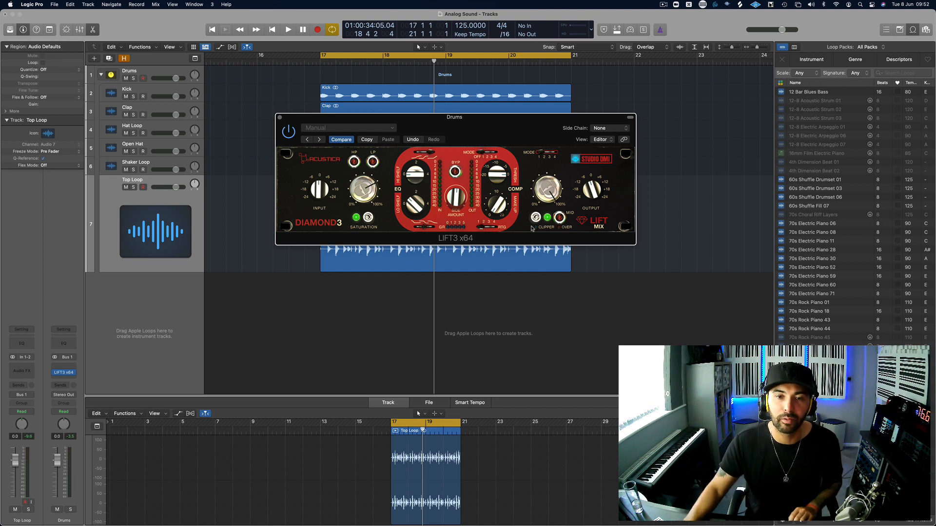
Play the drums with the low-shelf EQ change and compare LIFT3 active against bypassed.
{"action": "key", "text": "space"}
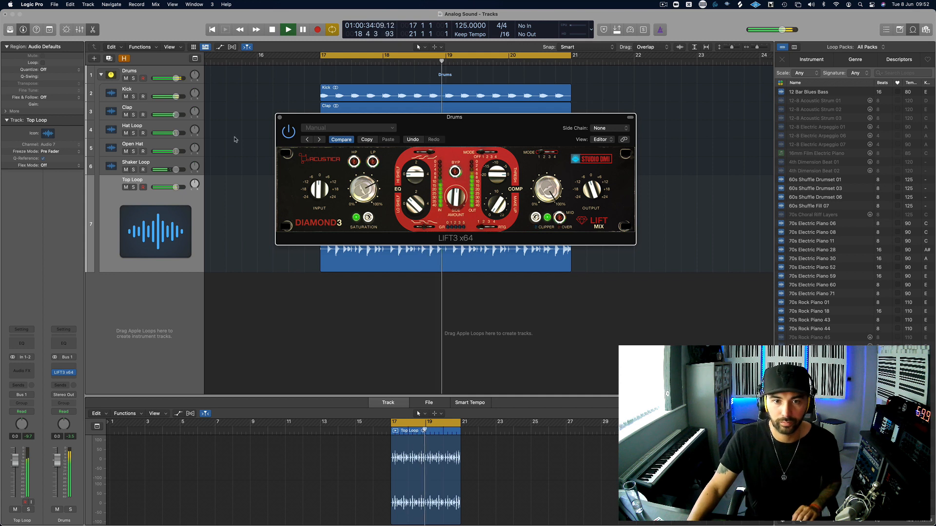
{"action": "left_click", "coordinate": [289, 132]}
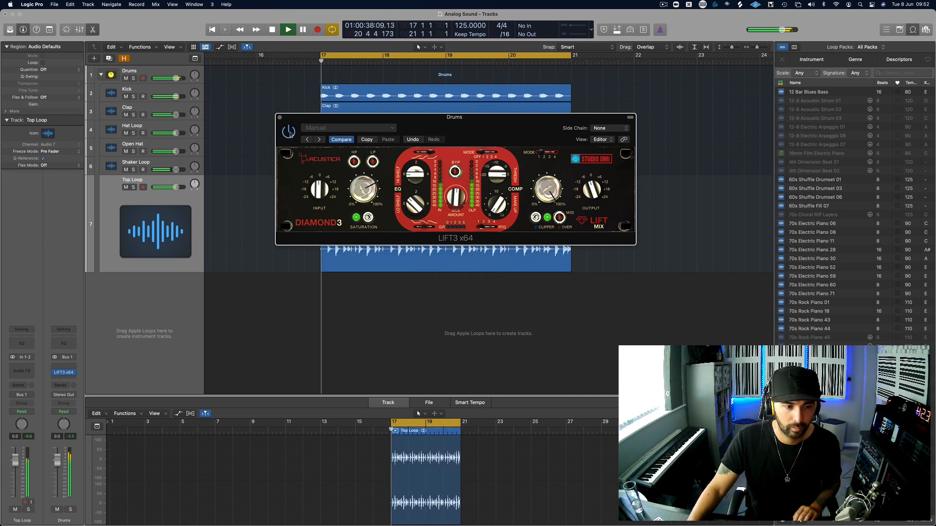
{"action": "left_click", "coordinate": [288, 132]}
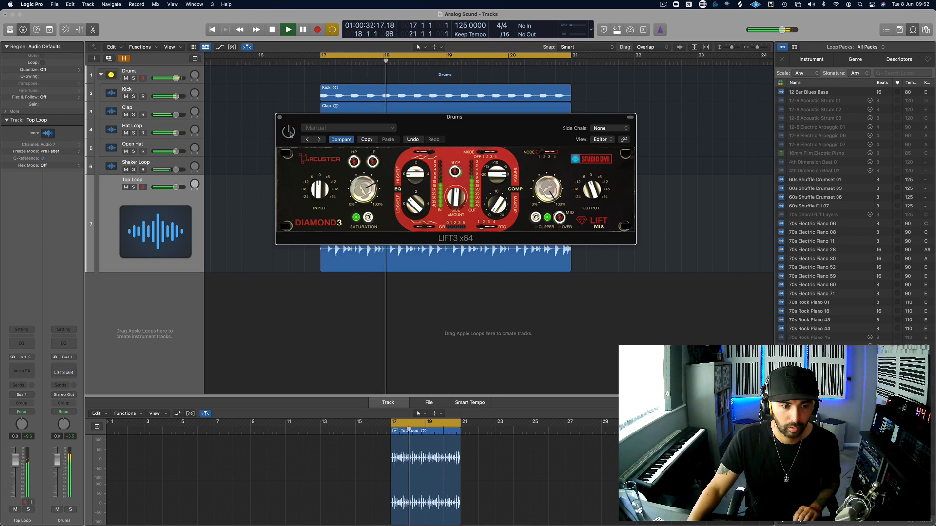
{"action": "left_click", "coordinate": [289, 132]}
{"action": "left_click", "coordinate": [289, 132]}
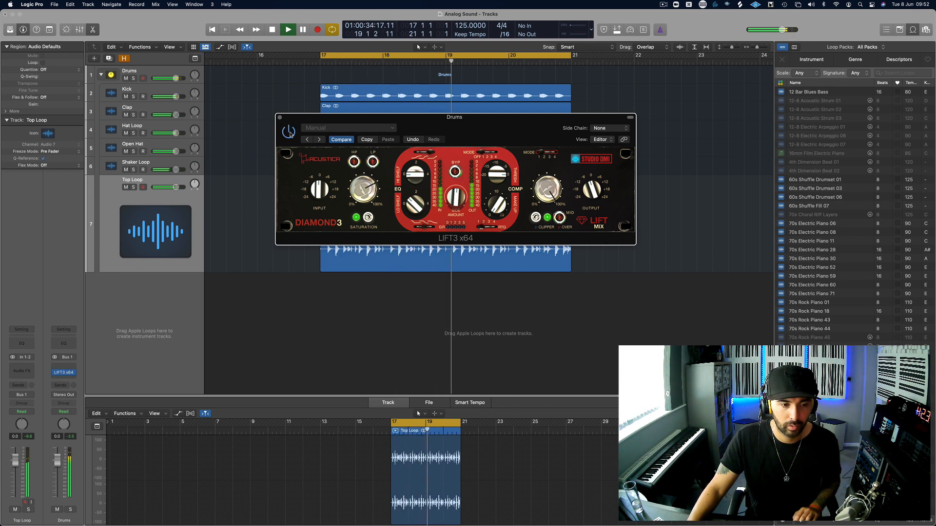
{"action": "key", "text": "space"}
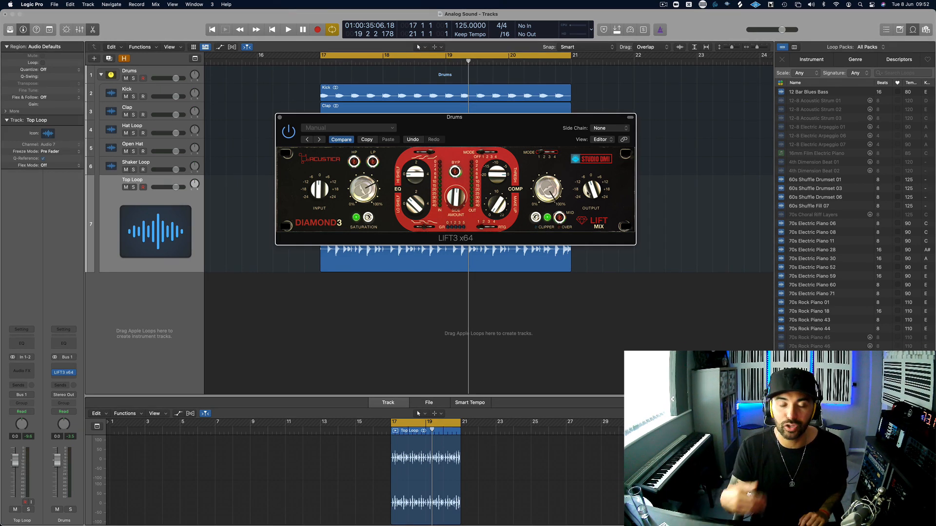
Replay the looped drums and toggle LIFT3's bypass again to judge the EQ and saturation difference.
{"action": "key", "text": "space"}
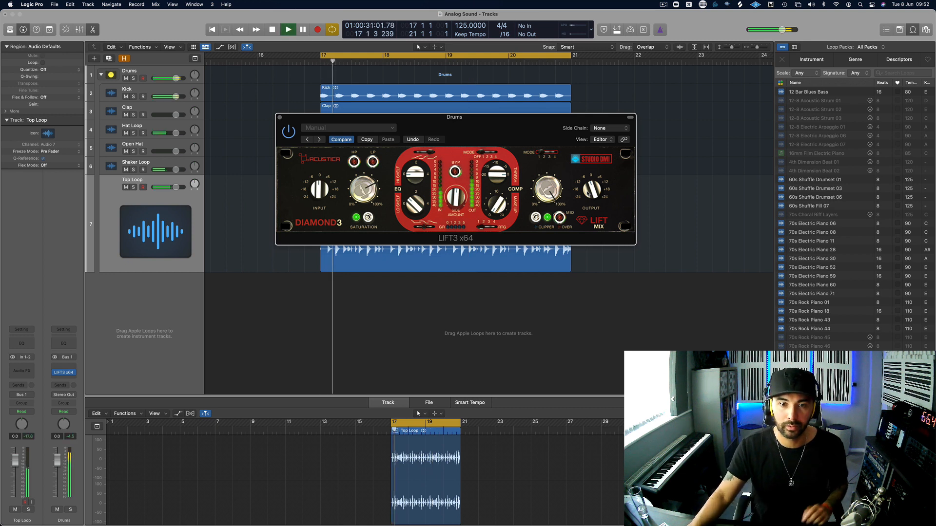
{"action": "left_click", "coordinate": [289, 131]}
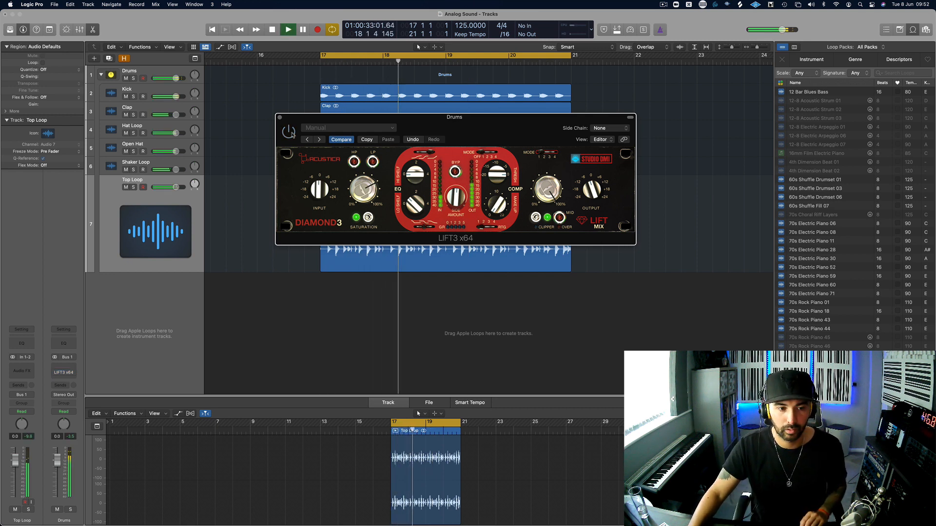
{"action": "left_click", "coordinate": [289, 131]}
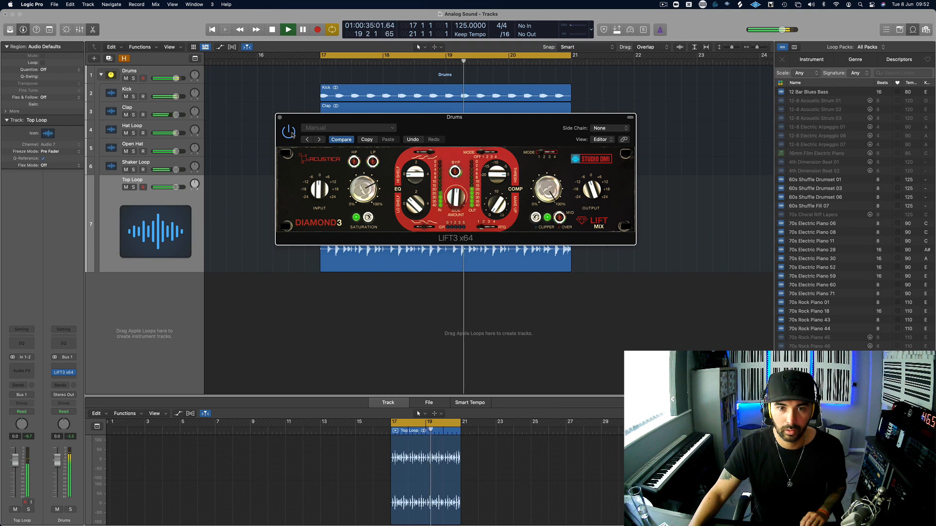
{"action": "left_click", "coordinate": [289, 132]}
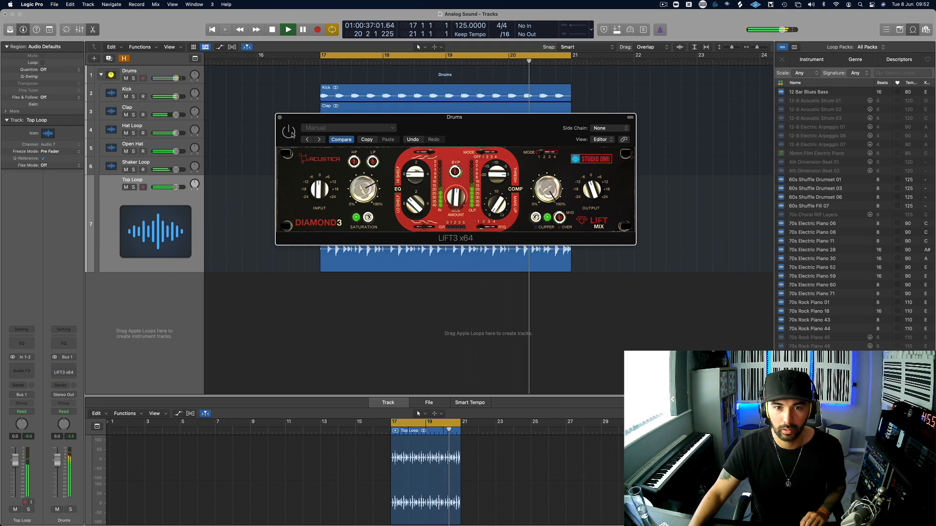
{"action": "left_click", "coordinate": [289, 132]}
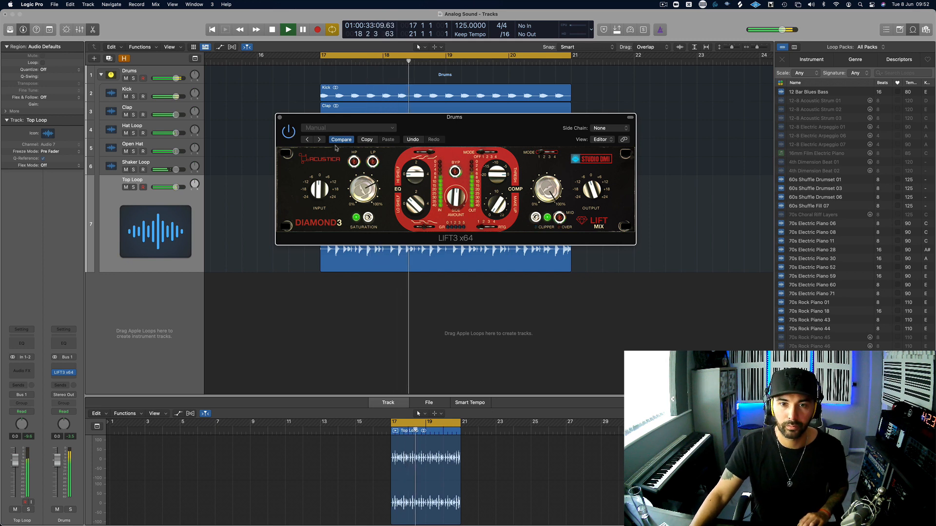
{"action": "key", "text": "space"}
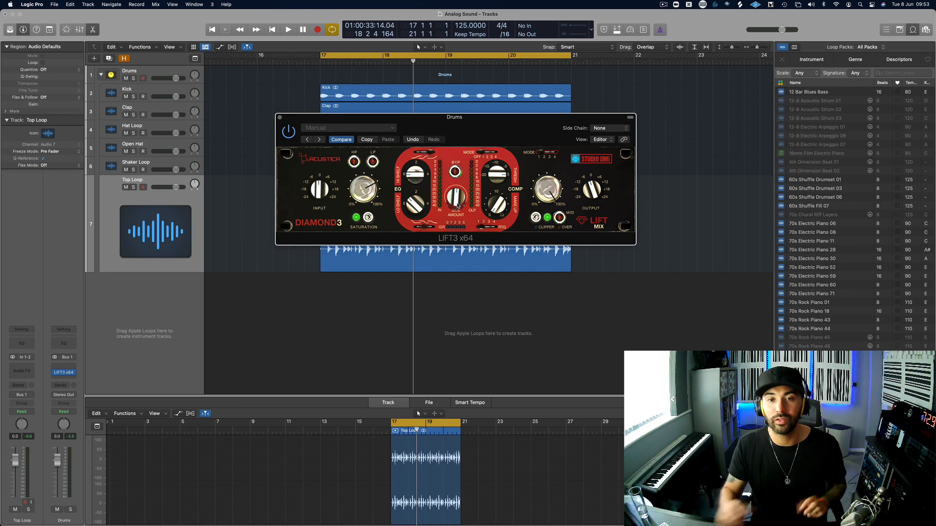
Adjust the central Amount control in LIFT3 while the drums play.
{"action": "key", "text": "space"}
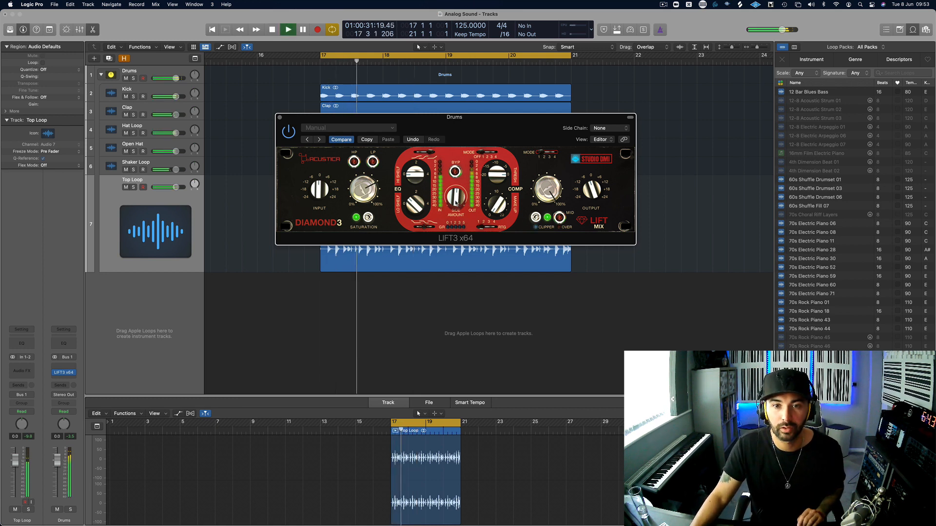
{"action": "left_click_drag", "start_coordinate": [457, 186], "coordinate": [454, 189]}
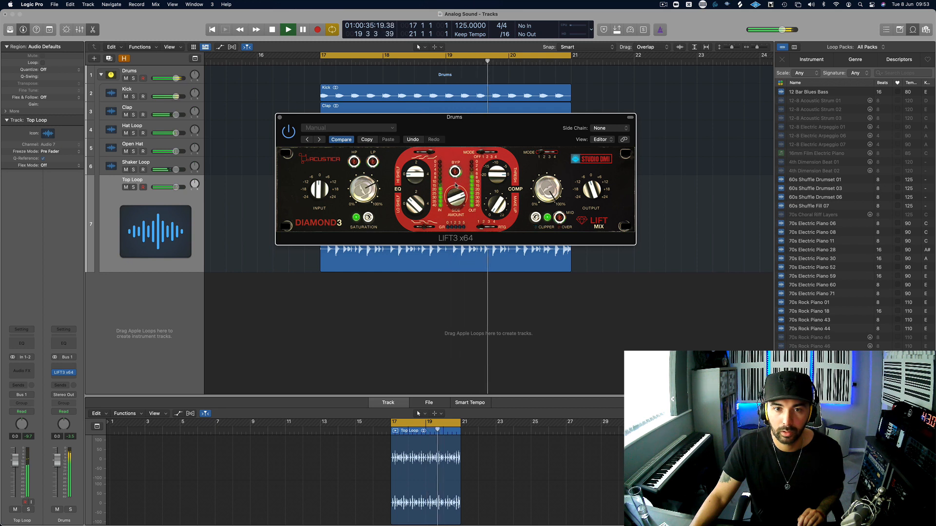
Compare the drums repeatedly with LIFT3 bypassed and active at the new Amount setting, ending playback with it active.
{"action": "left_click", "coordinate": [289, 132]}
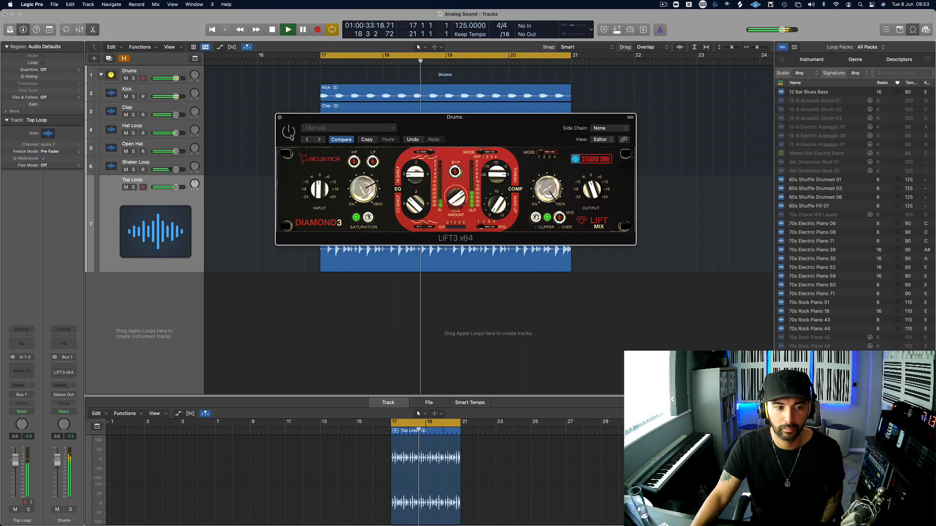
{"action": "left_click", "coordinate": [290, 136]}
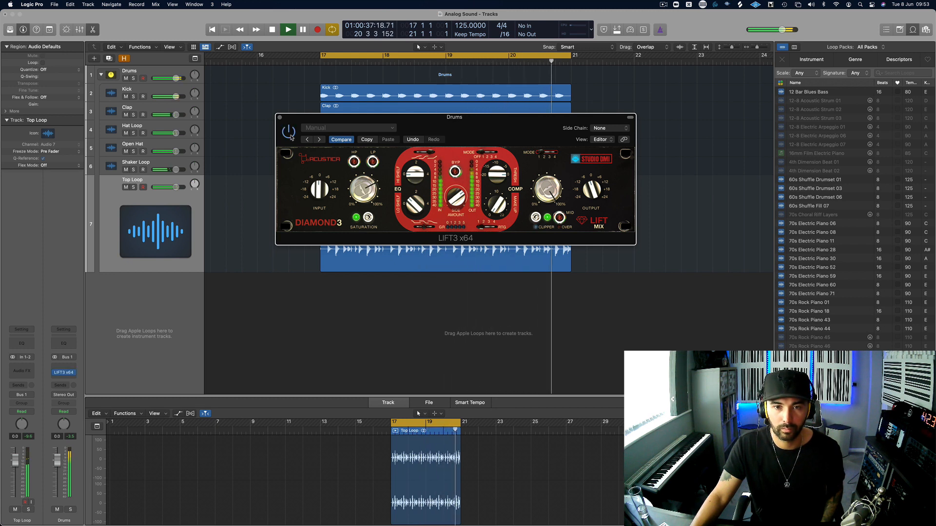
{"action": "left_click", "coordinate": [291, 136]}
{"action": "left_click", "coordinate": [290, 136]}
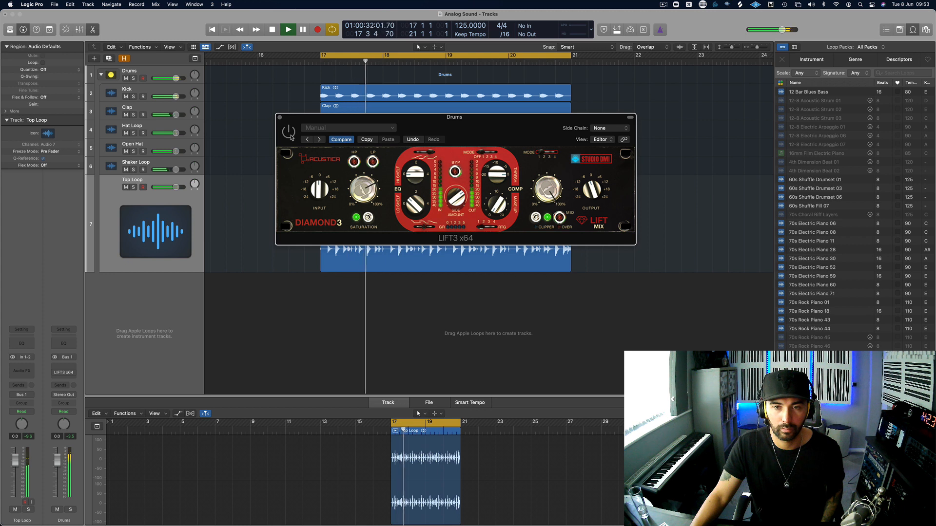
{"action": "left_click", "coordinate": [290, 136]}
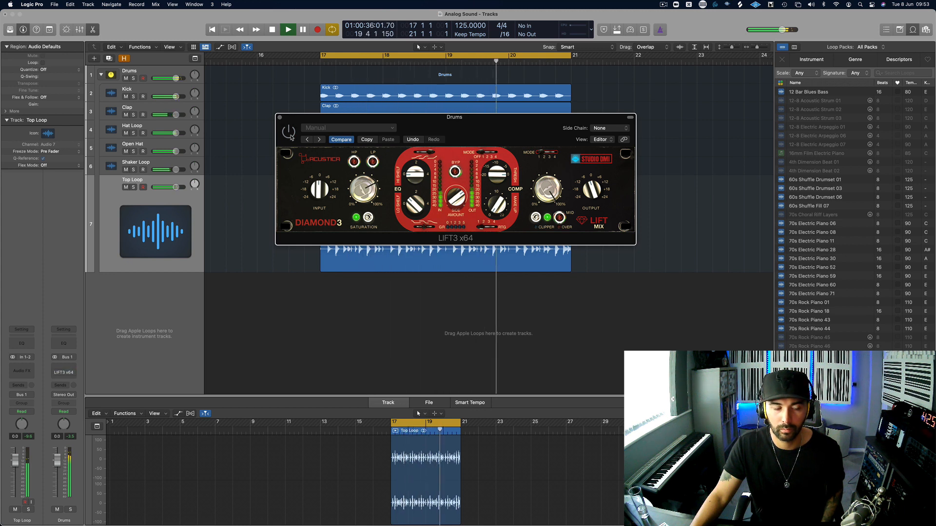
{"action": "left_click", "coordinate": [291, 136]}
{"action": "left_click", "coordinate": [290, 136]}
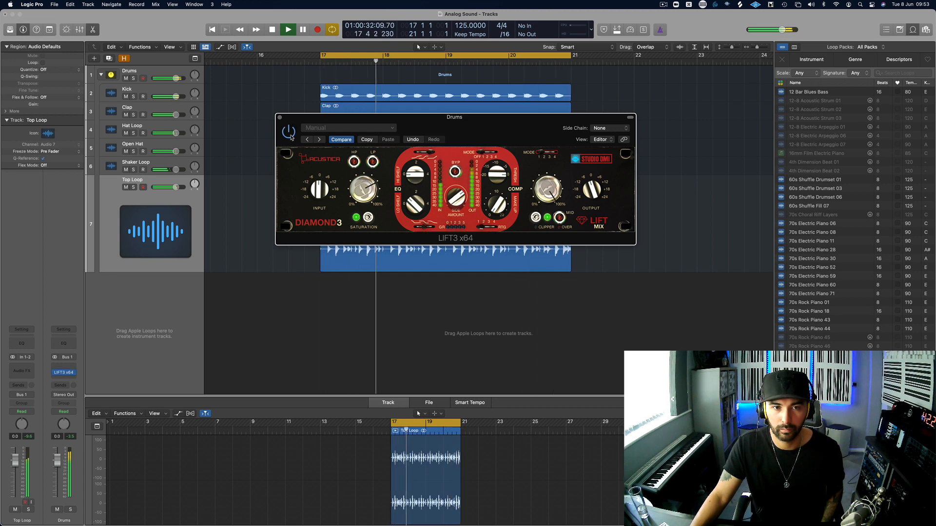
{"action": "left_click", "coordinate": [291, 136]}
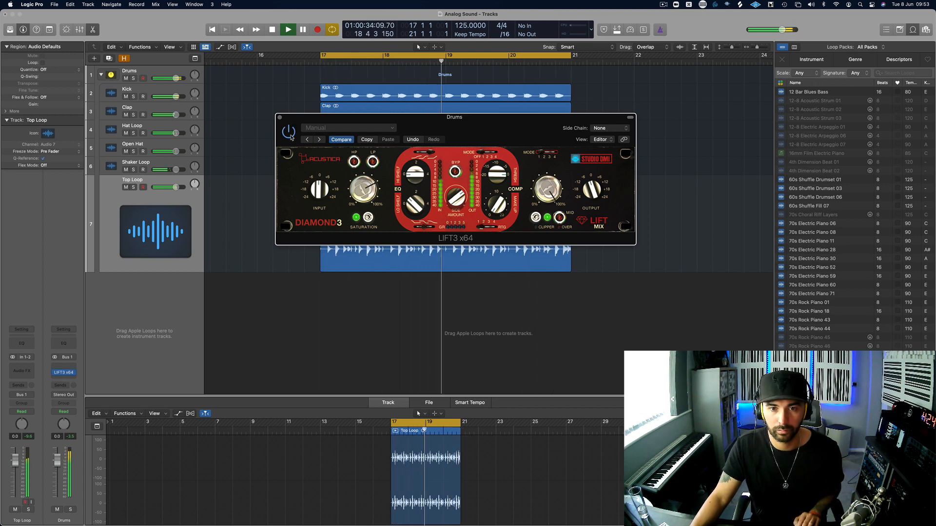
{"action": "key", "text": "space"}
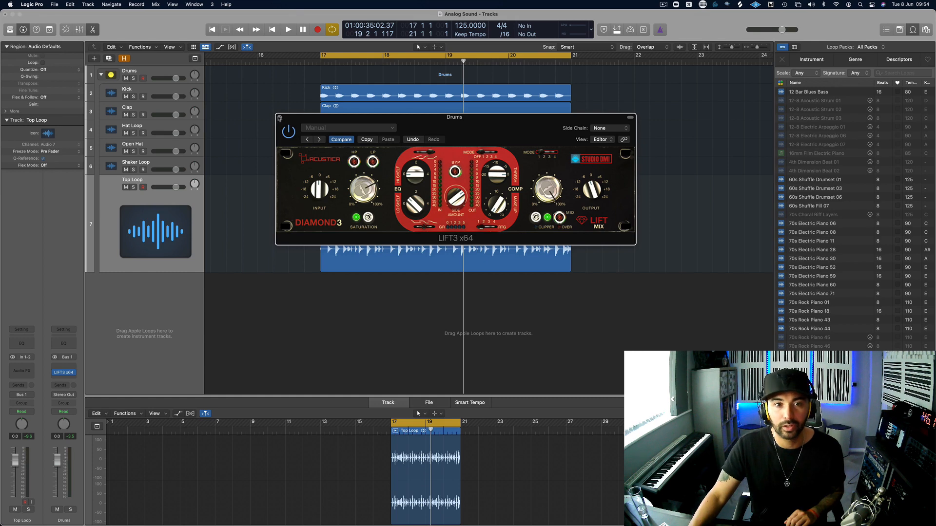
Close the LIFT3 window, then unmute the SW_TH_Fire_Up_Bass_Loop track and select its region.
{"action": "left_click", "coordinate": [279, 118]}
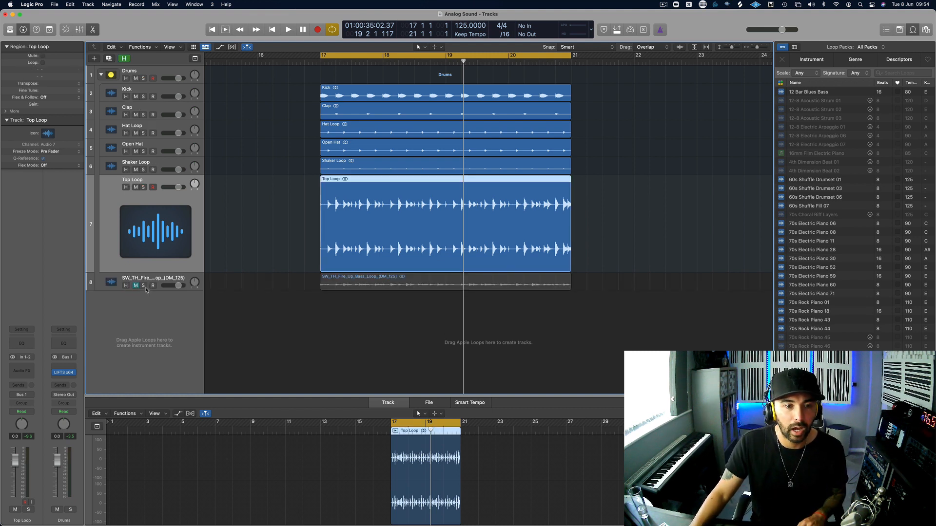
{"action": "left_click", "coordinate": [135, 285]}
{"action": "left_click", "coordinate": [268, 284]}
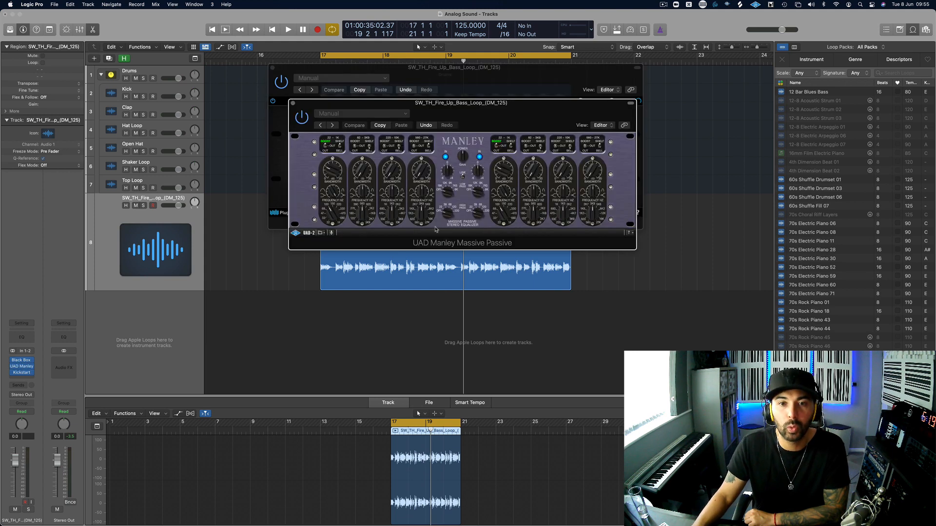
Arrange the bass loop's plug-in windows so Black Box HG-2, UAD Manley Massive Passive and Kickstart are all visible together.
{"action": "left_click_drag", "start_coordinate": [472, 125], "coordinate": [469, 252]}
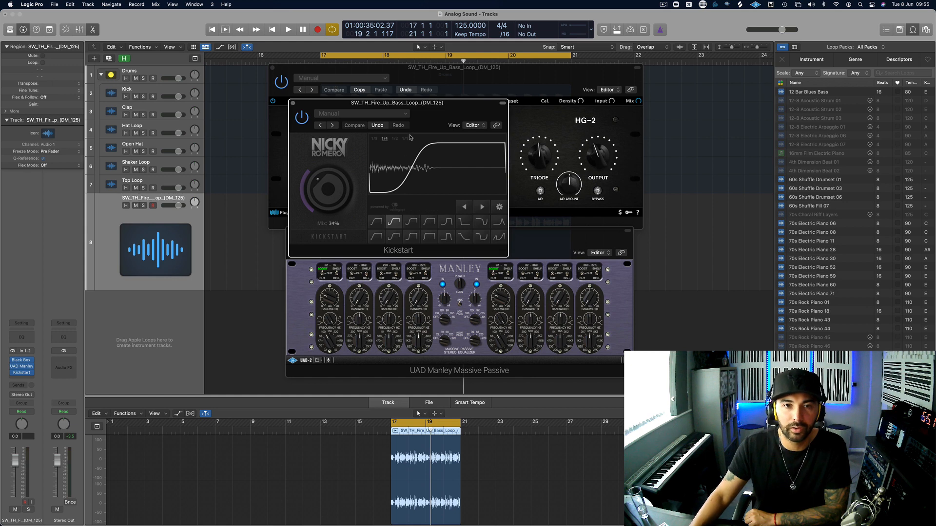
{"action": "left_click_drag", "start_coordinate": [421, 88], "coordinate": [469, 390]}
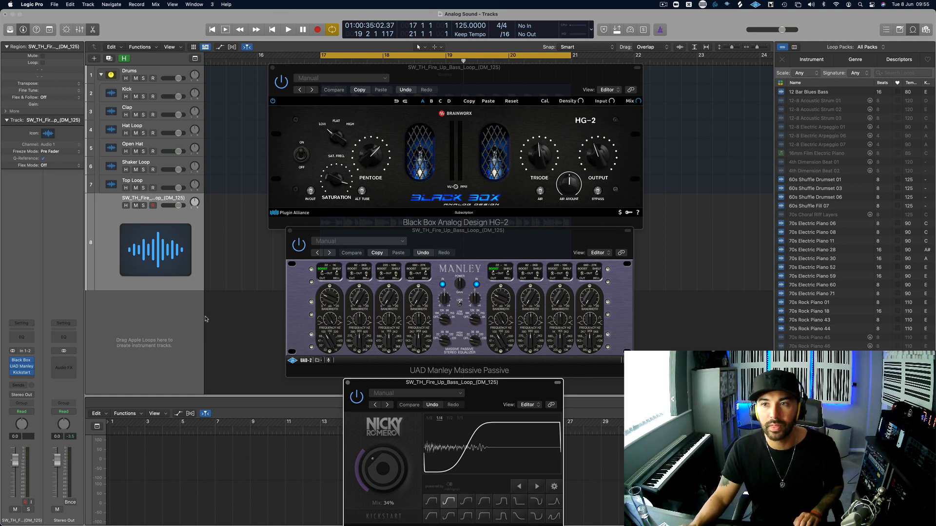
Play the bass with the drums, bypass its Black Box, UAD Manley and Kickstart inserts, and re-enable all three.
{"action": "key", "text": "space"}
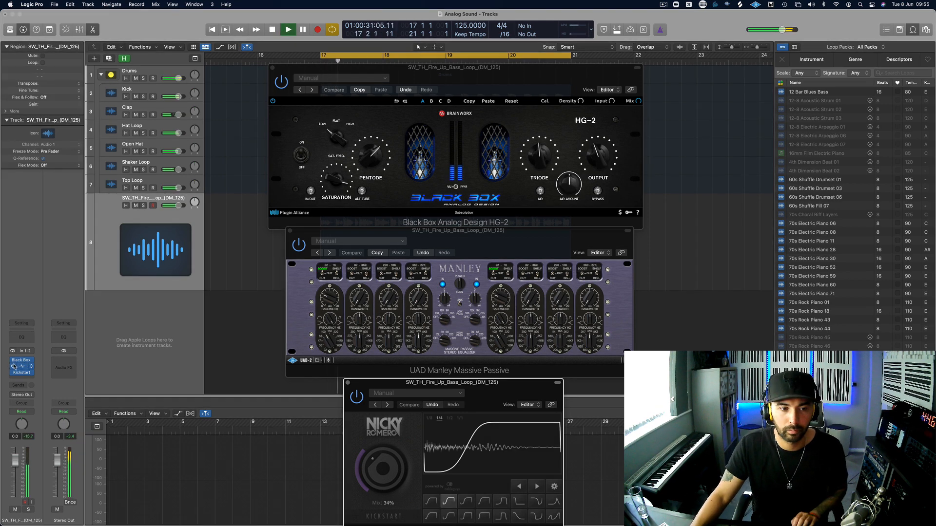
{"action": "mouse_move", "coordinate": [13, 365]}
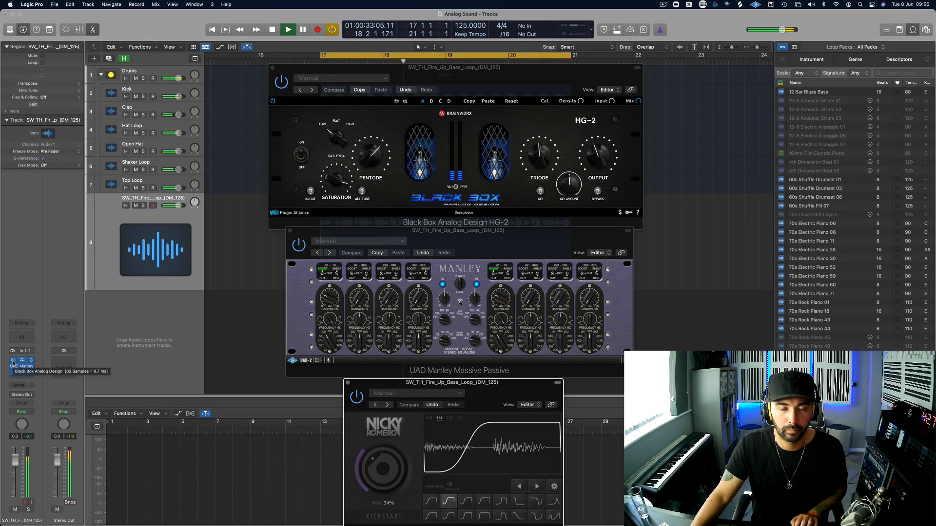
{"action": "key", "text": "space"}
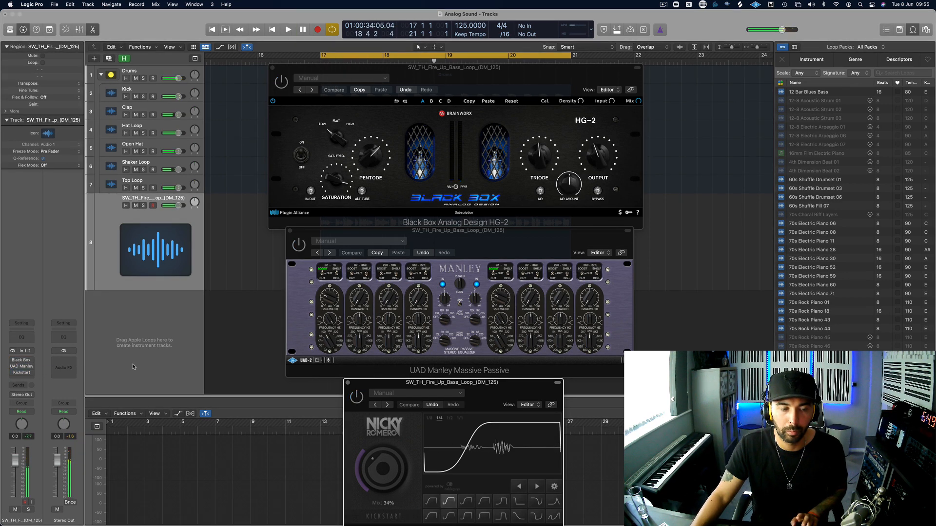
{"action": "key", "text": "space"}
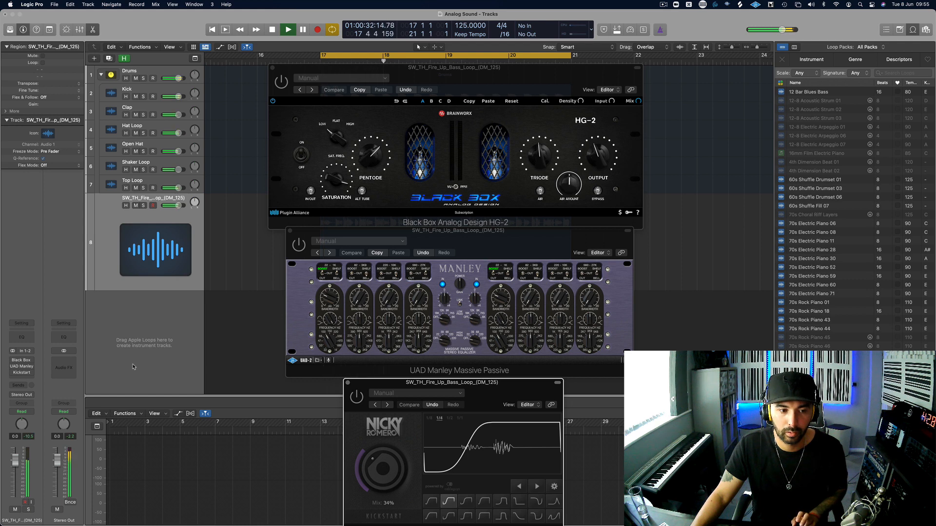
{"action": "key", "text": "space"}
{"action": "left_click_drag", "start_coordinate": [13, 361], "coordinate": [11, 379]}
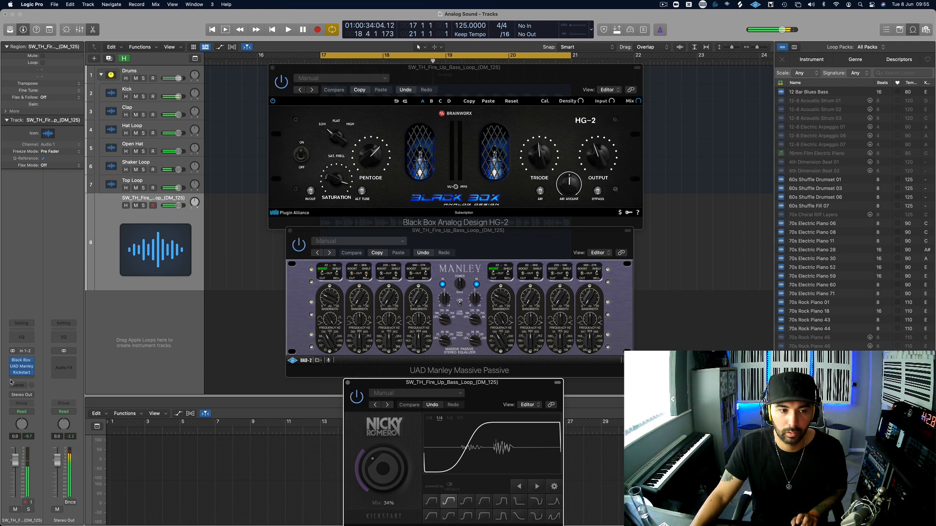
Audition the bass with its full plug-in chain on, bypassed, and on again during looped playback.
{"action": "key", "text": "space"}
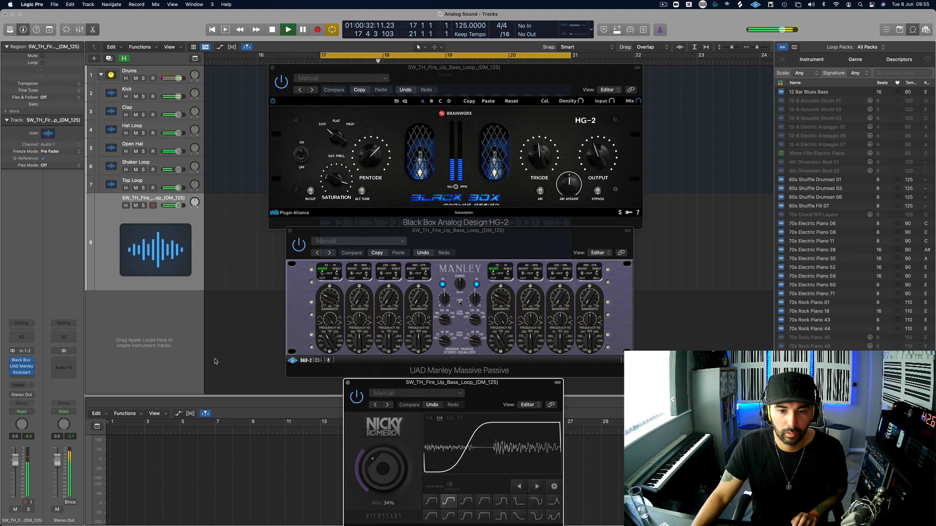
{"action": "mouse_move", "coordinate": [13, 363]}
{"action": "key", "text": "space"}
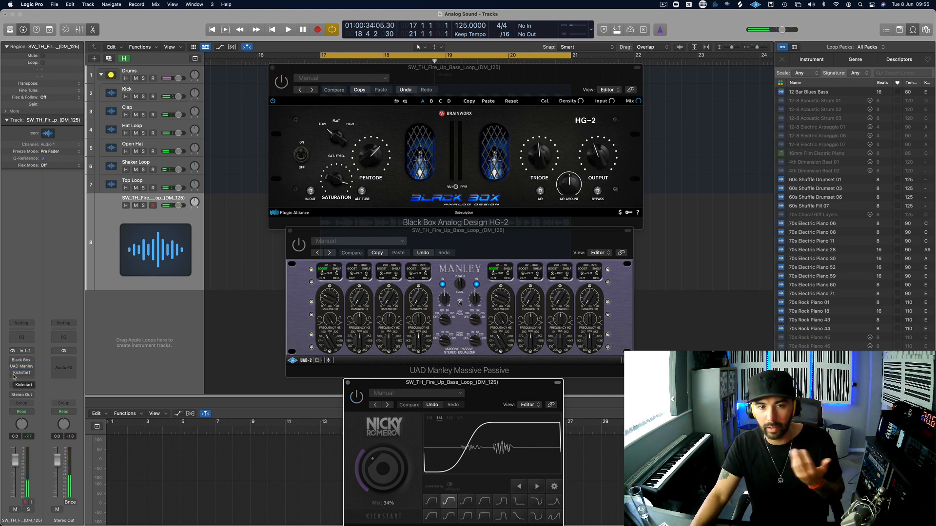
{"action": "key", "text": "space"}
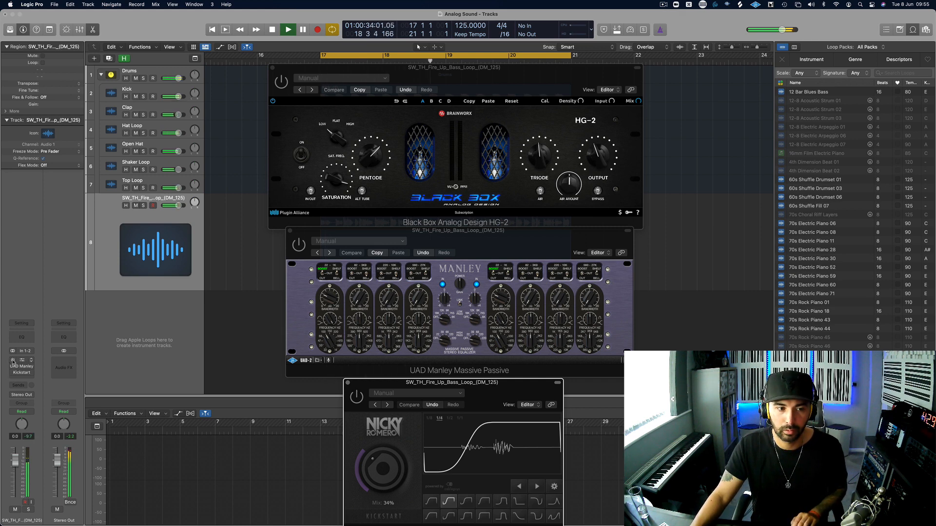
{"action": "key", "text": "space"}
{"action": "key", "text": "space"}
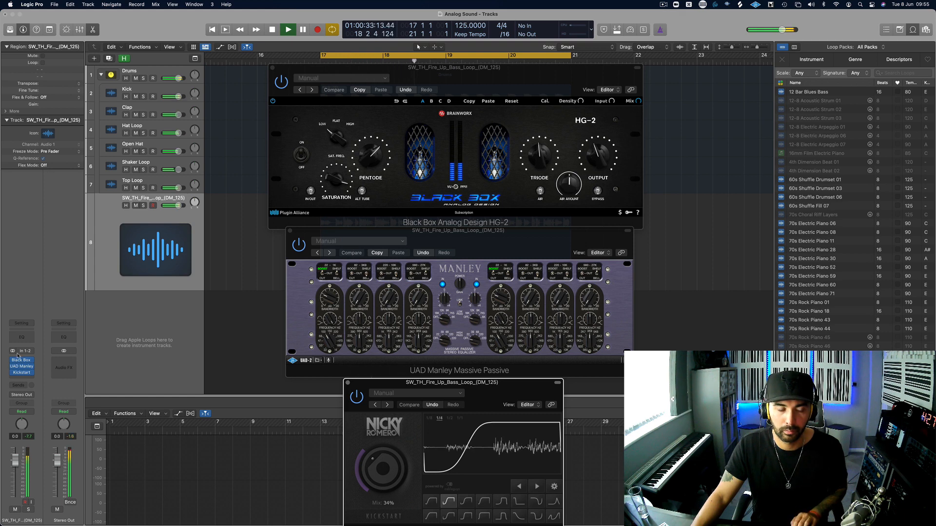
Repeat the bass comparison by bypassing all three inserts, listening to the dry sound, and reactivating them.
{"action": "key", "text": "space"}
{"action": "left_click_drag", "start_coordinate": [14, 360], "coordinate": [15, 378]}
{"action": "key", "text": "space"}
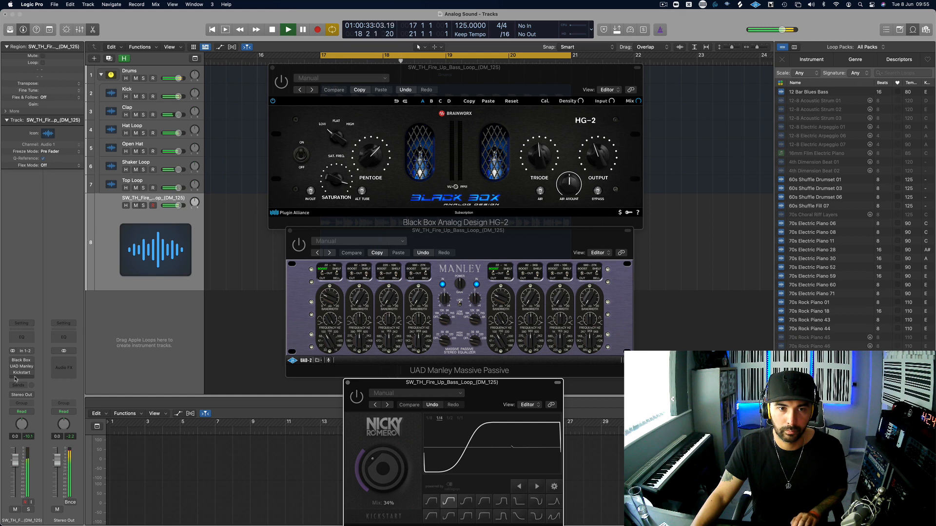
{"action": "key", "text": "space"}
{"action": "left_click_drag", "start_coordinate": [13, 361], "coordinate": [16, 377]}
{"action": "key", "text": "space"}
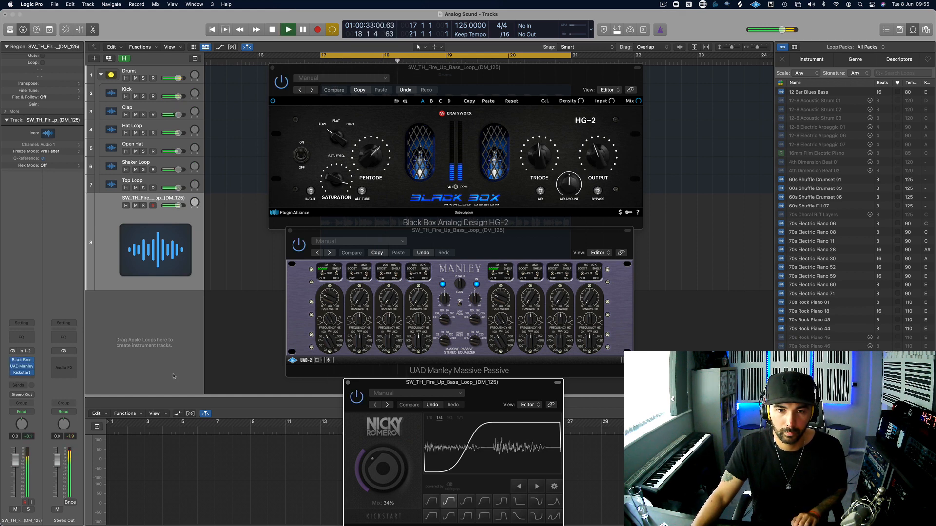
Bypass UAD Manley and Kickstart on the bass loop, and compare Black Box HG-2 on and off during looped playback.
{"action": "key", "text": "space"}
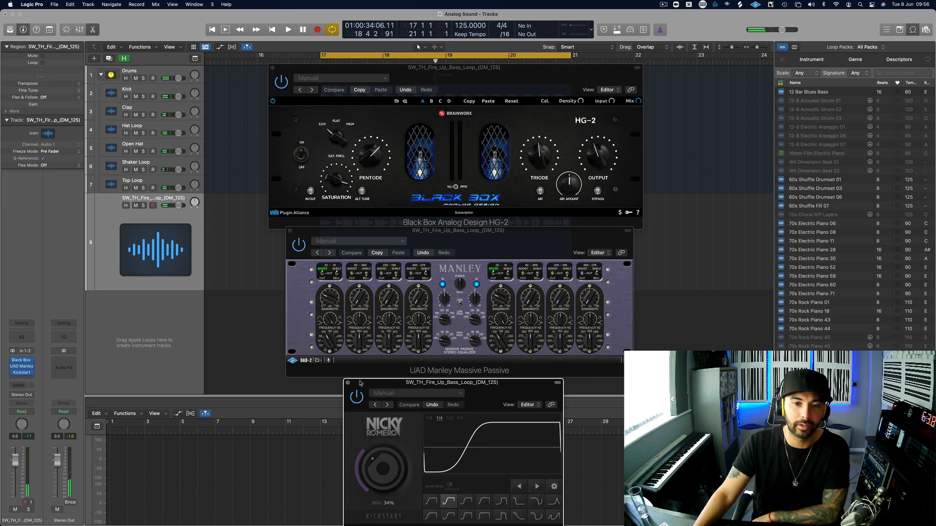
{"action": "left_click", "coordinate": [299, 245]}
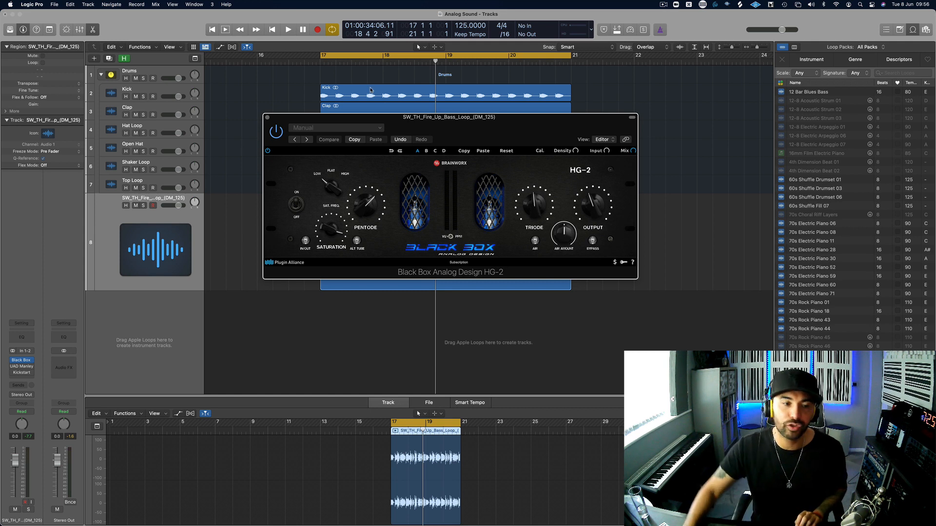
{"action": "key", "text": "space"}
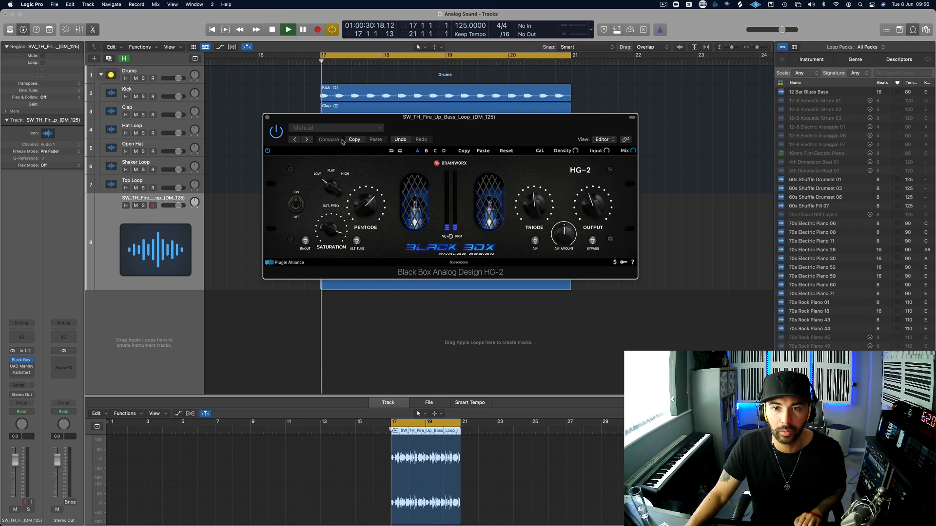
{"action": "left_click", "coordinate": [275, 132]}
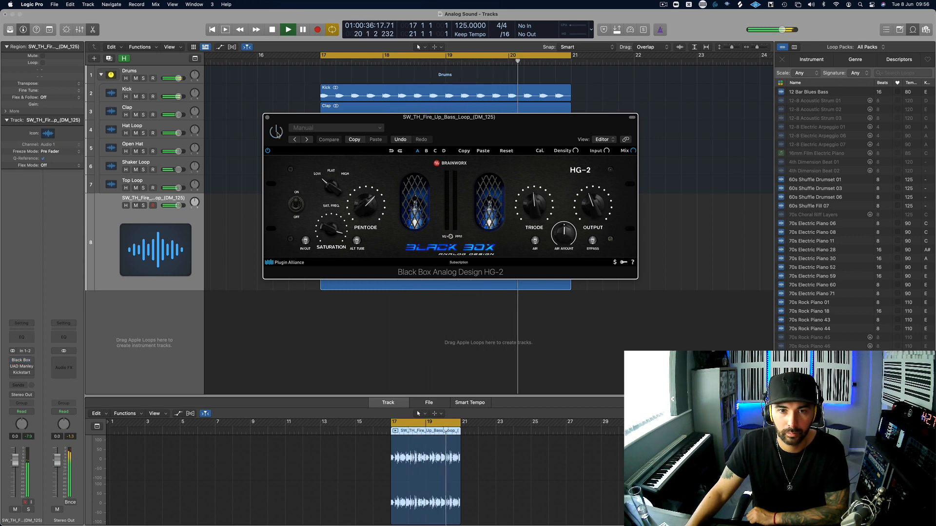
{"action": "left_click", "coordinate": [275, 132]}
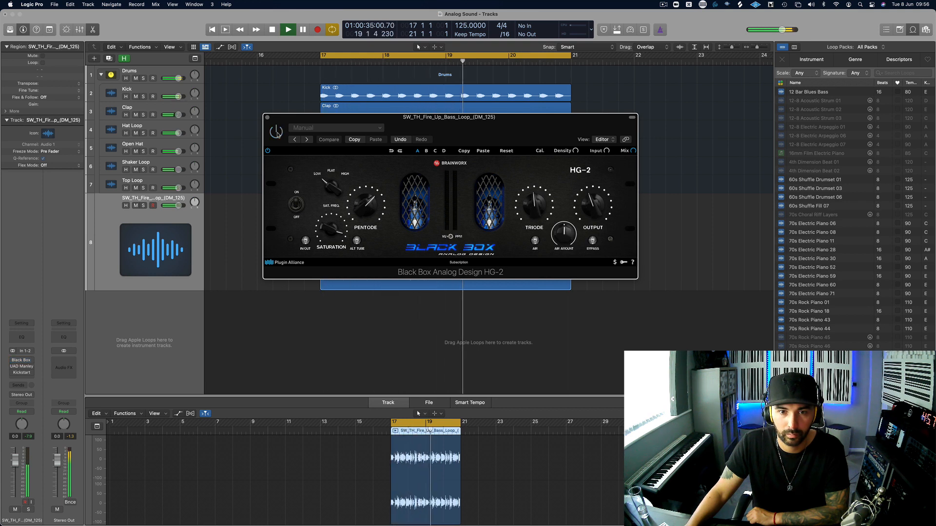
{"action": "left_click", "coordinate": [276, 132]}
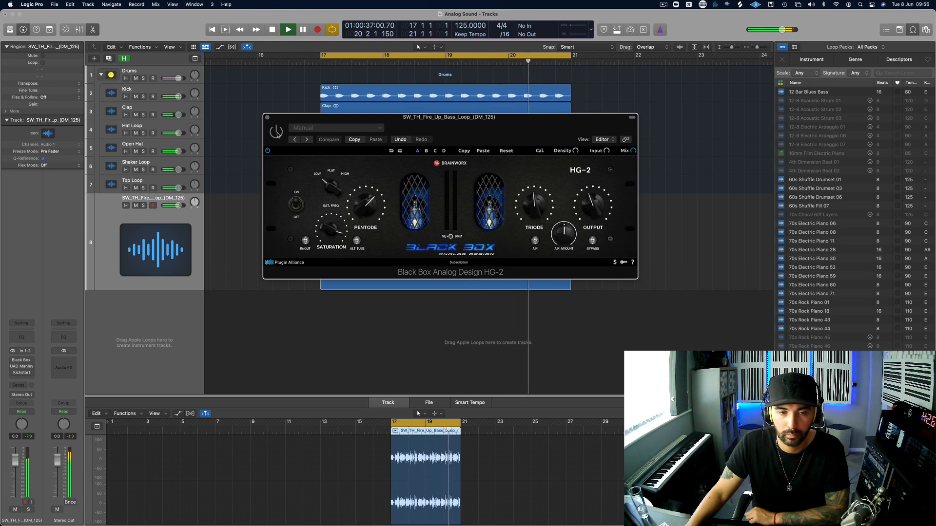
{"action": "key", "text": "space"}
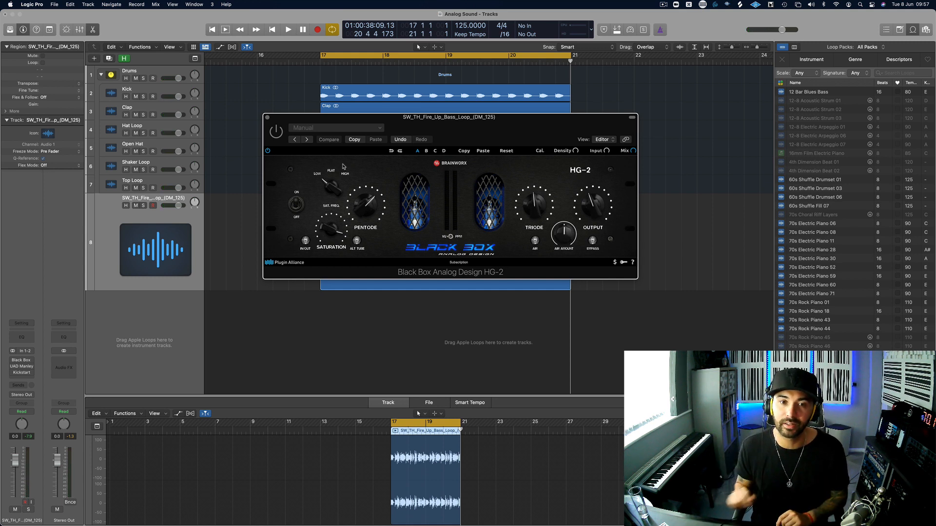
Switch the HG-2 to setting B, set its saturation frequency to Low, and turn up Saturation while the loop plays.
{"action": "left_click", "coordinate": [427, 151]}
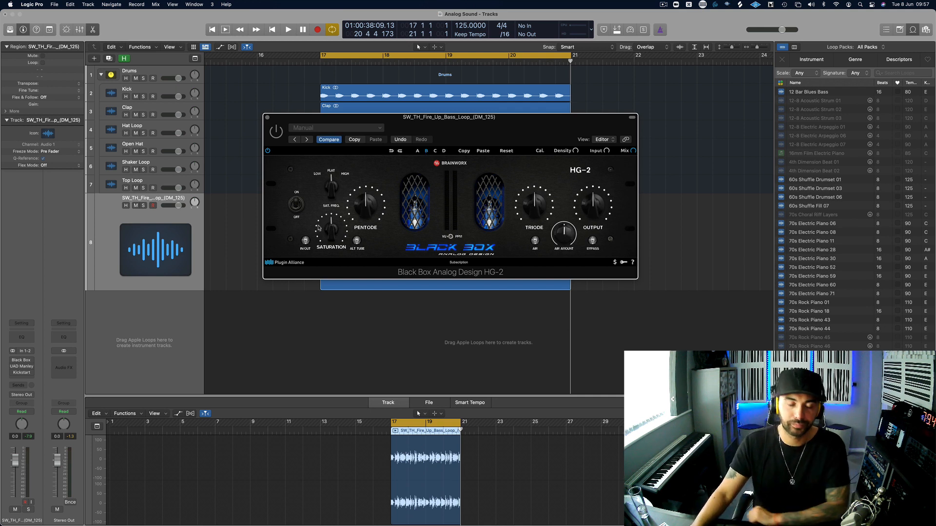
{"action": "left_click_drag", "start_coordinate": [333, 185], "coordinate": [330, 196]}
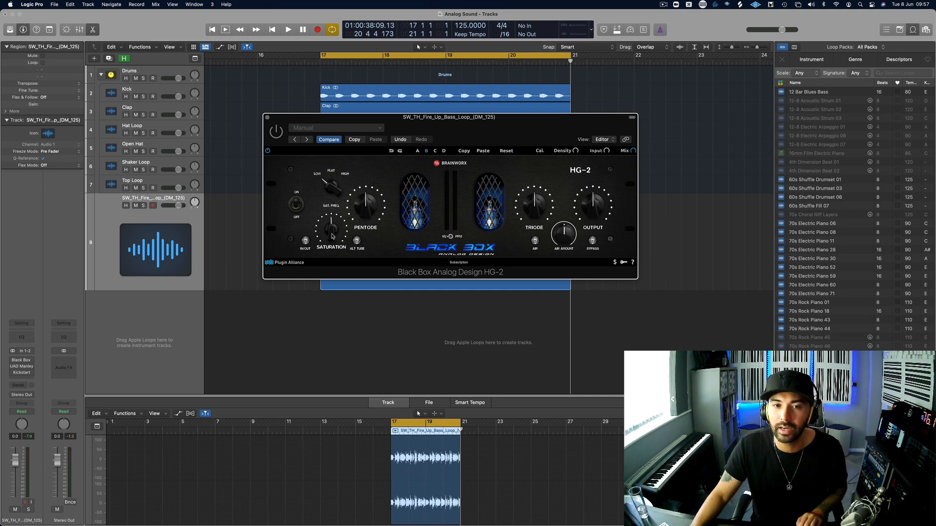
{"action": "key", "text": "space"}
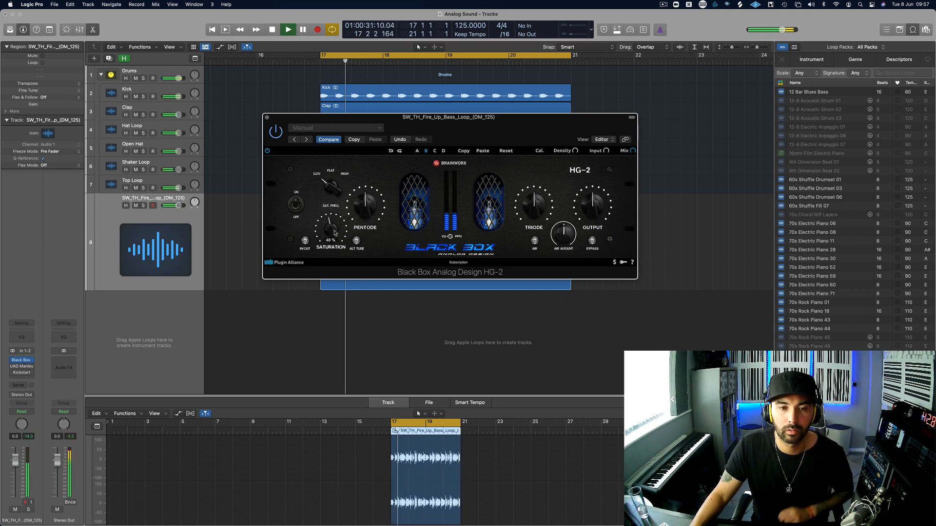
{"action": "mouse_move", "coordinate": [334, 233]}
{"action": "left_click_drag", "start_coordinate": [334, 233], "coordinate": [369, 202]}
Try pushing the HG-2's Pentode drive up to about 95% while auditioning the bass with the drums.
{"action": "key", "text": "space"}
{"action": "key", "text": "space"}
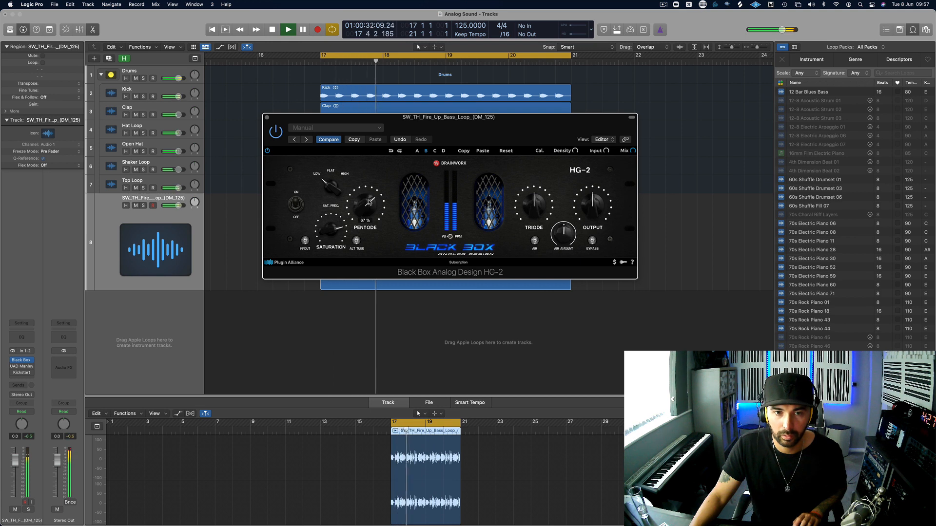
{"action": "key", "text": "space"}
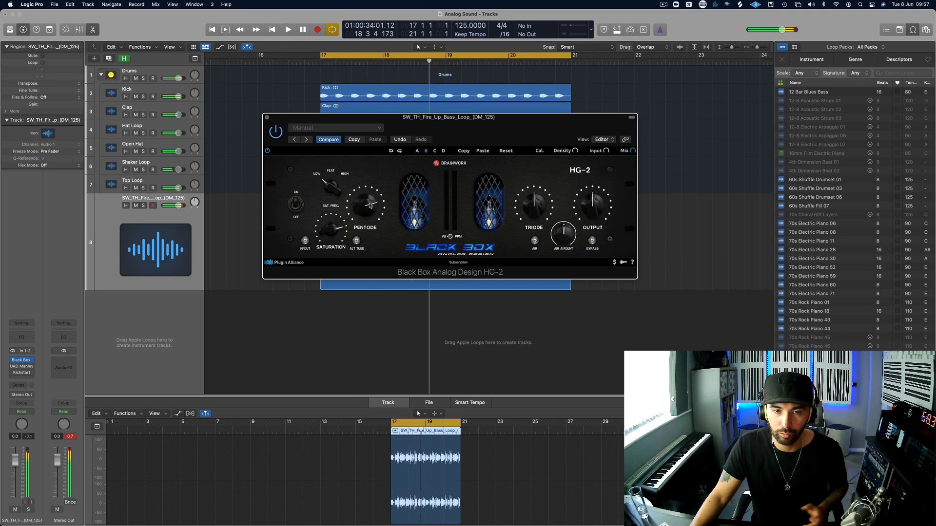
{"action": "key", "text": "space"}
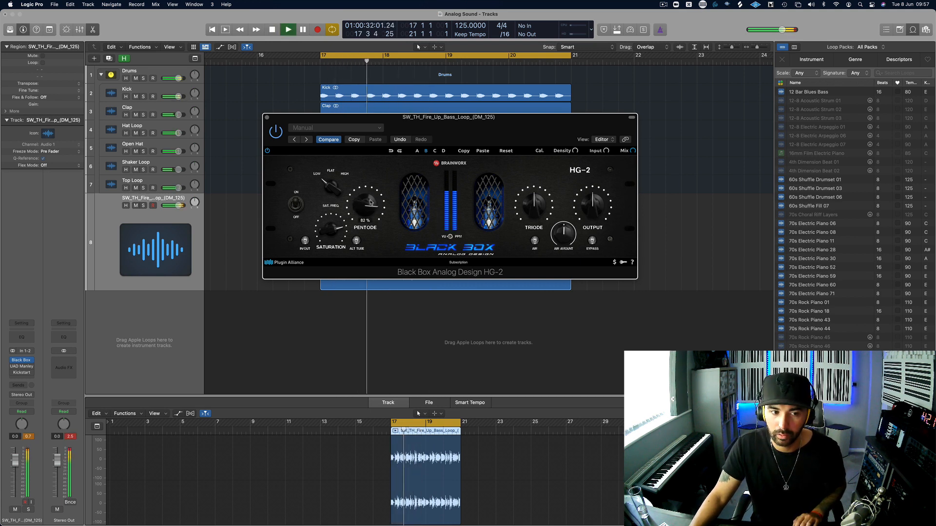
{"action": "left_click_drag", "start_coordinate": [370, 205], "coordinate": [372, 198]}
{"action": "key", "text": "space"}
{"action": "key", "text": "space"}
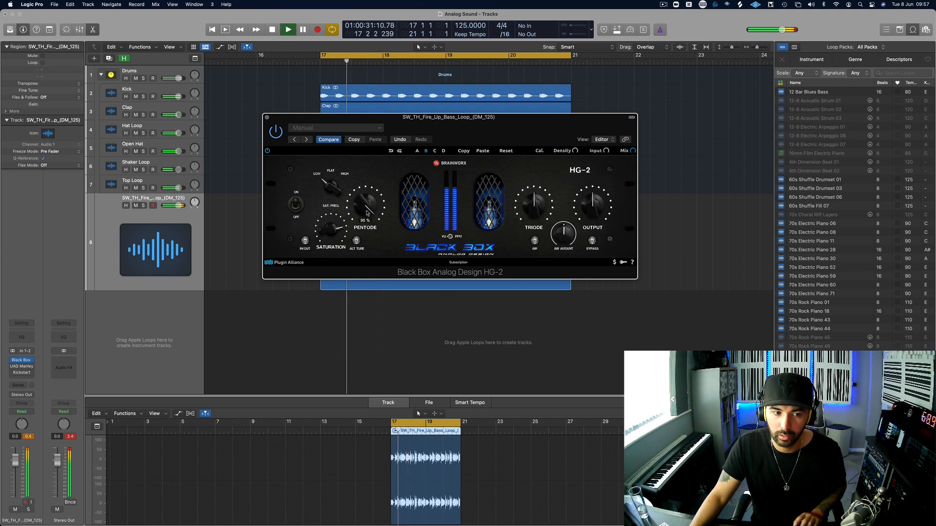
{"action": "key", "text": "space"}
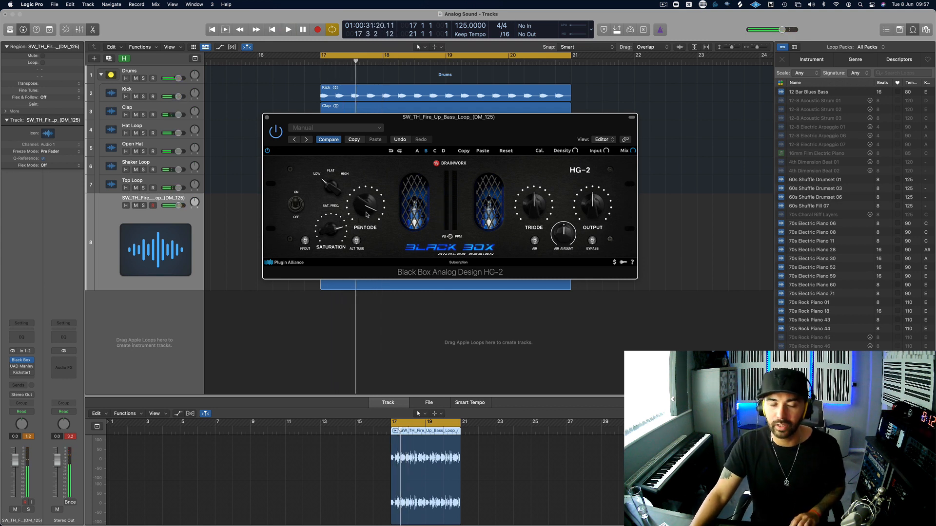
Bring the HG-2's Pentode down to about 63% and set Triode to about 60% while listening to the loop.
{"action": "left_click_drag", "start_coordinate": [366, 215], "coordinate": [366, 210]}
{"action": "key", "text": "space"}
{"action": "key", "text": "space"}
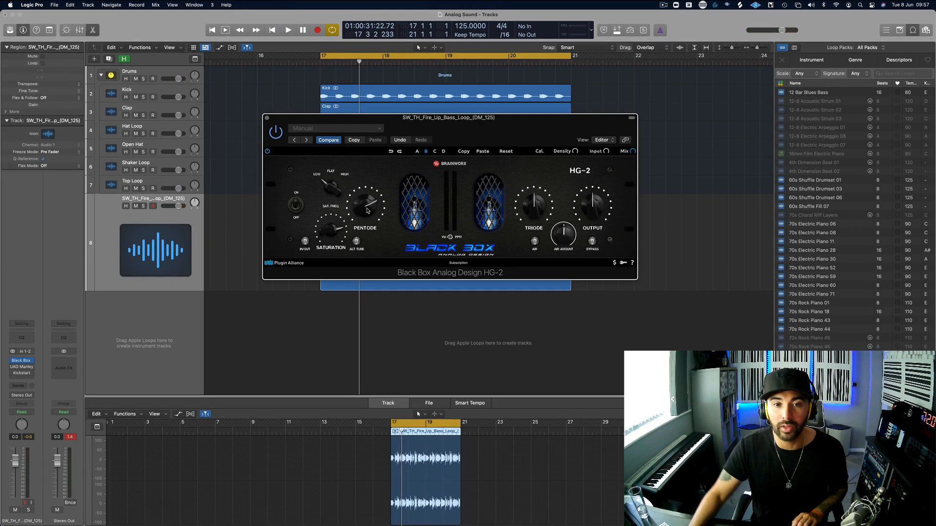
{"action": "key", "text": "space"}
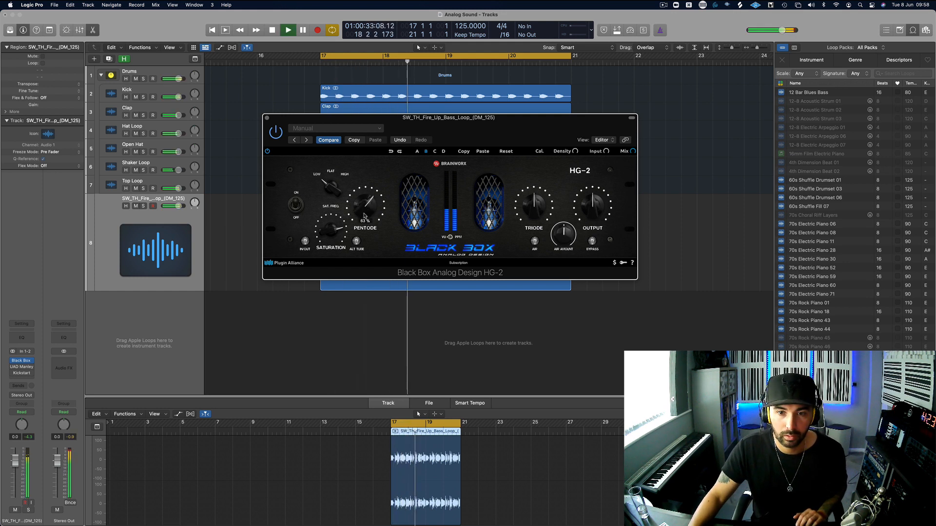
{"action": "left_click_drag", "start_coordinate": [543, 209], "coordinate": [545, 201]}
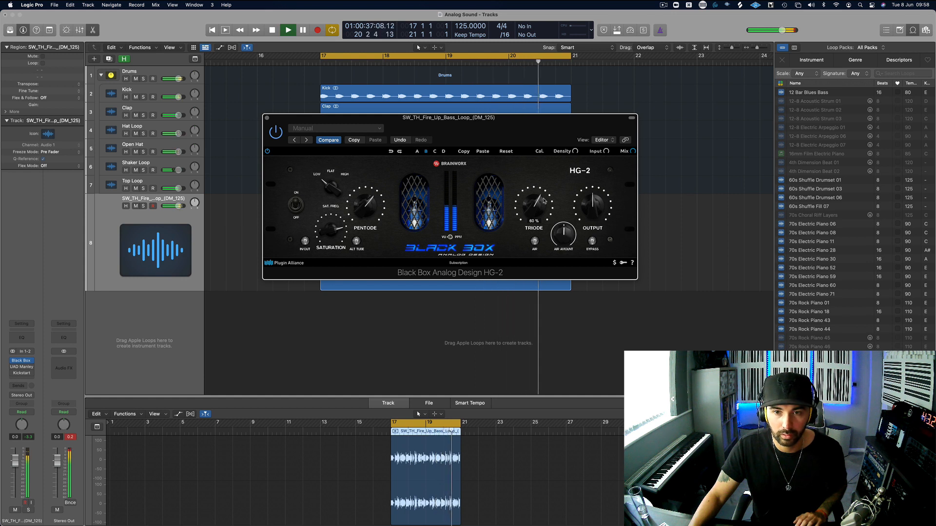
{"action": "key", "text": "space"}
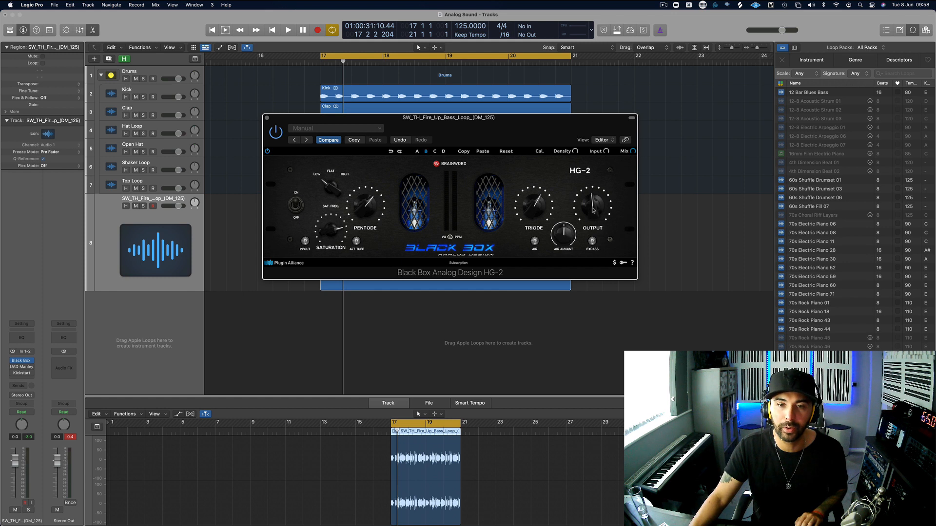
Adjust the HG-2's Output to match the bypassed bass level, toggling the plug-in off and on during playback.
{"action": "key", "text": "space"}
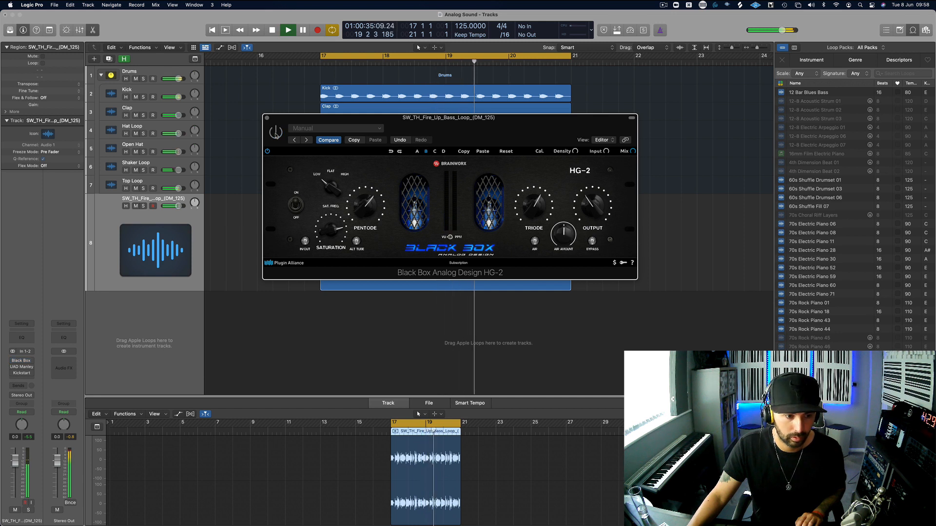
{"action": "left_click", "coordinate": [275, 132]}
{"action": "left_click", "coordinate": [276, 133]}
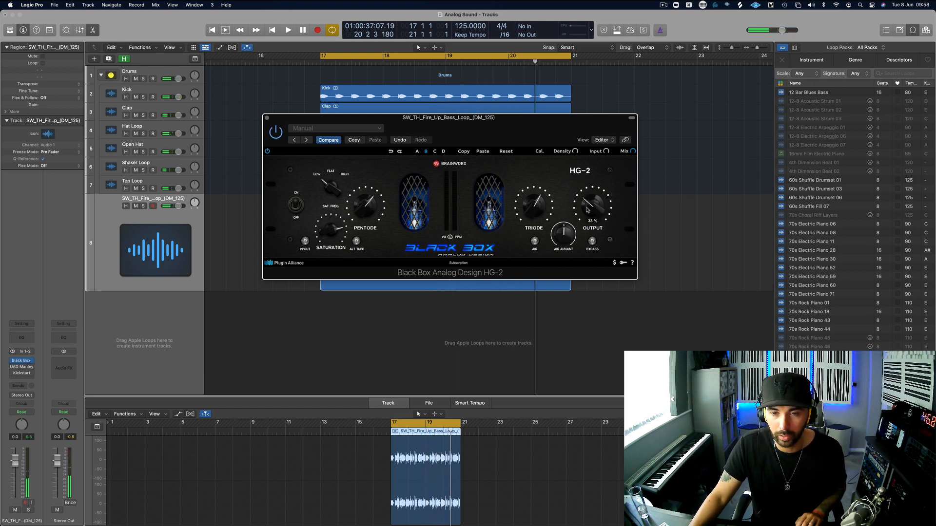
{"action": "key", "text": "space"}
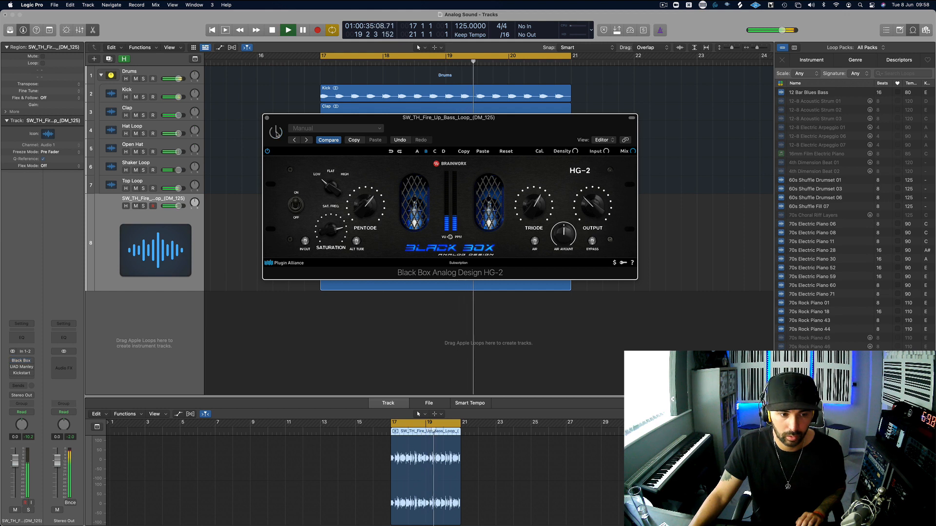
{"action": "left_click", "coordinate": [276, 132]}
{"action": "left_click", "coordinate": [275, 132]}
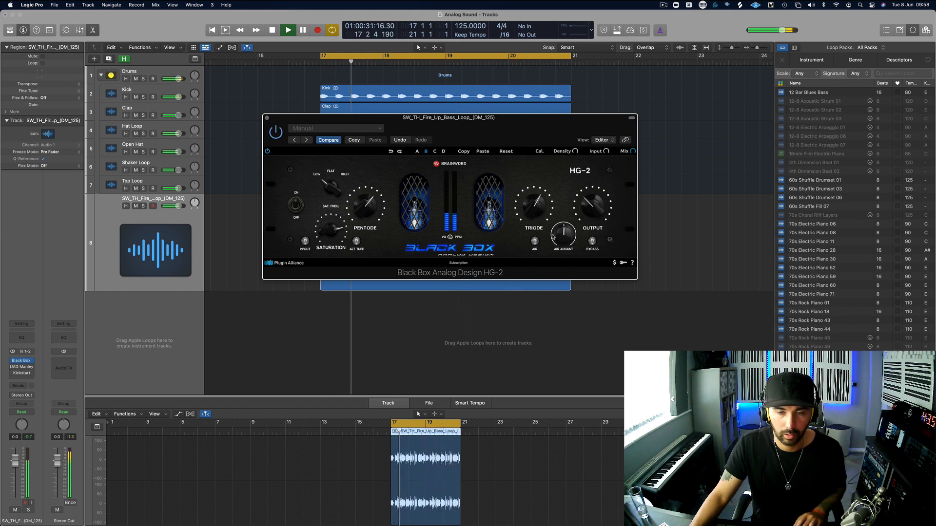
{"action": "key", "text": "space"}
{"action": "mouse_move", "coordinate": [595, 209]}
{"action": "key", "text": "space"}
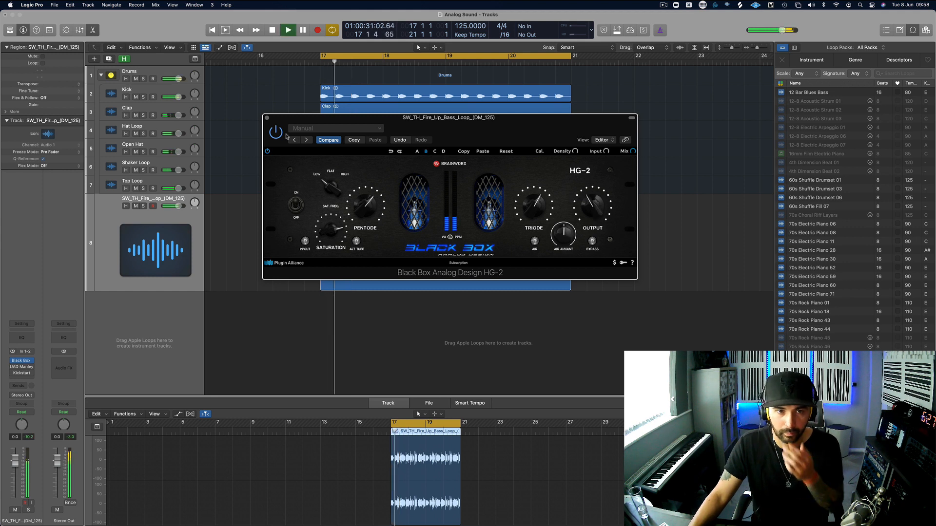
Compare the bass with the newly dialled HG-2 setting against the bypassed sound several times during looped playback.
{"action": "left_click", "coordinate": [276, 133]}
{"action": "left_click", "coordinate": [280, 137]}
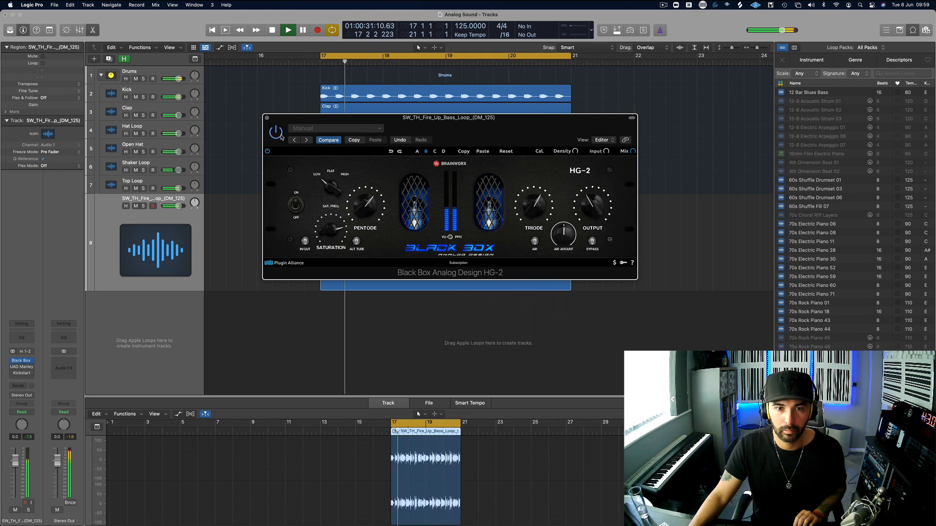
{"action": "left_click", "coordinate": [281, 137]}
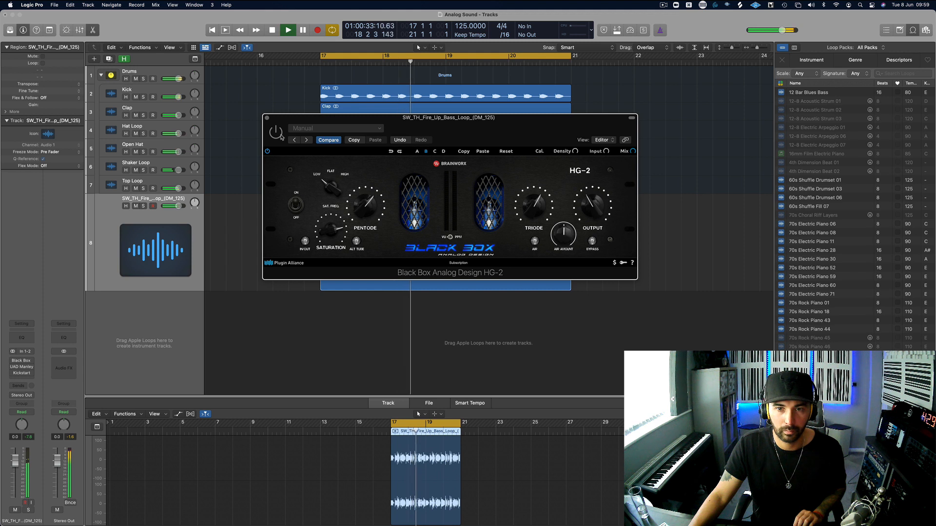
{"action": "left_click", "coordinate": [280, 137]}
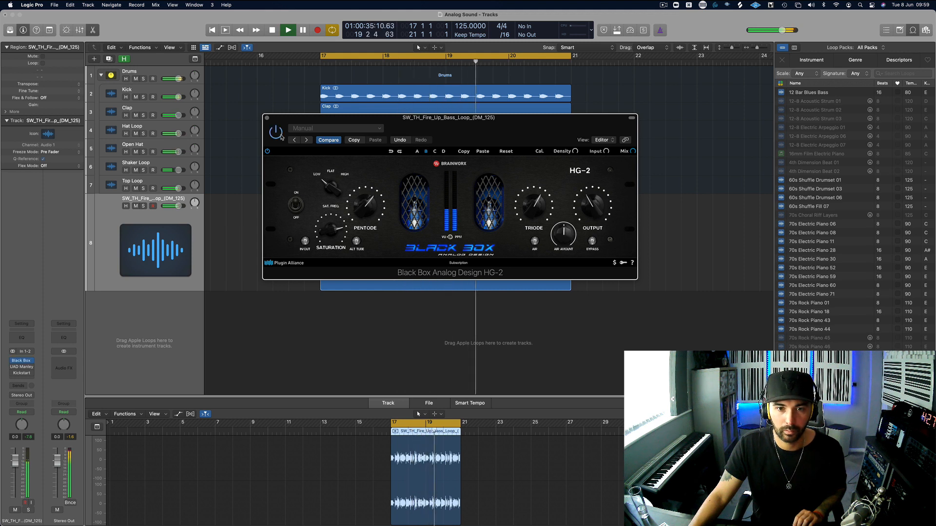
{"action": "left_click", "coordinate": [280, 137]}
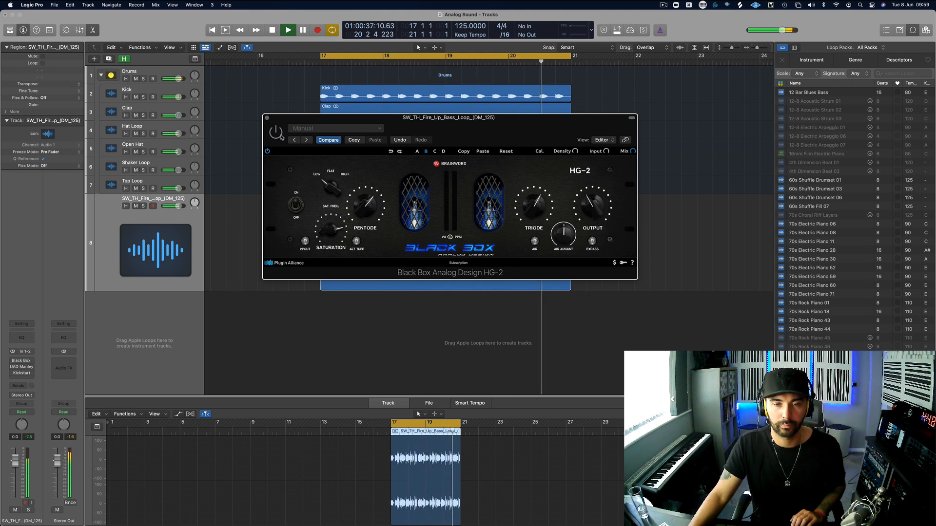
{"action": "left_click", "coordinate": [281, 137]}
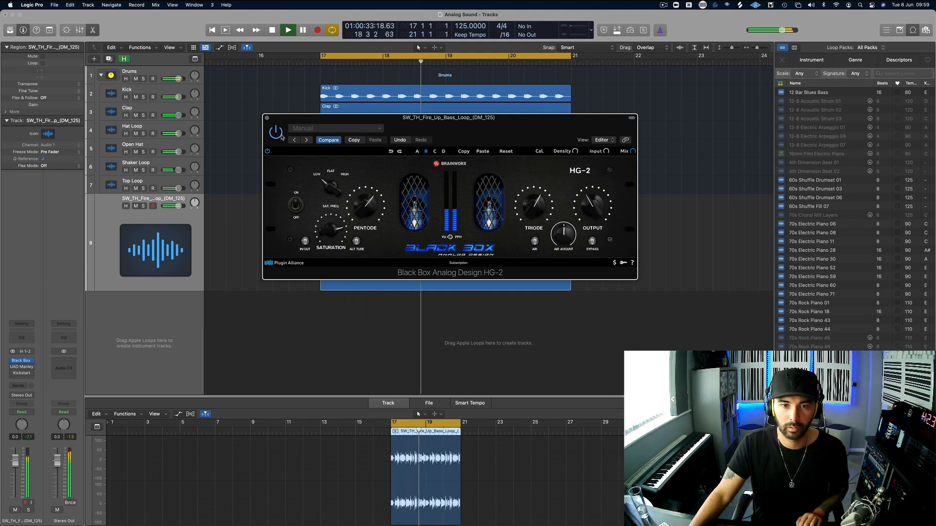
{"action": "key", "text": "space"}
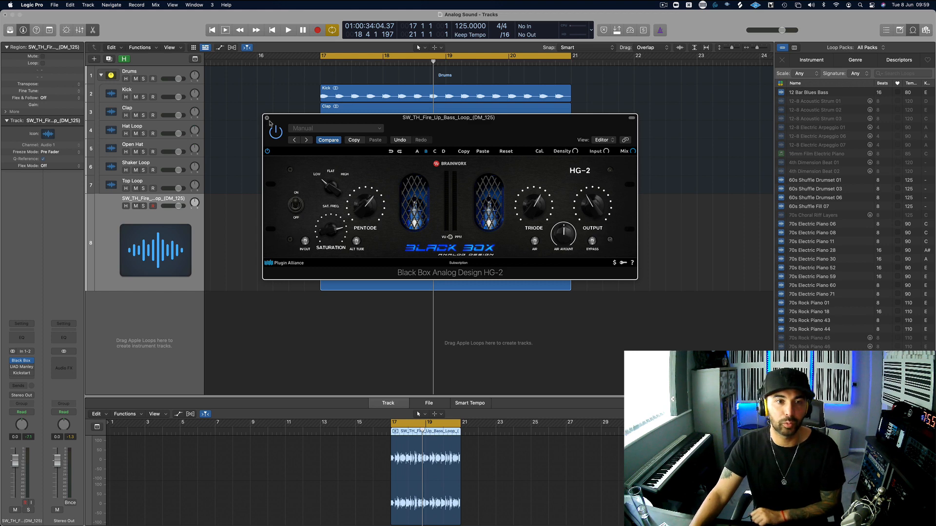
Close the HG-2, re-enable the bass's UAD Manley Massive Passive, and move its open window over the upper tracks.
{"action": "left_click", "coordinate": [267, 119]}
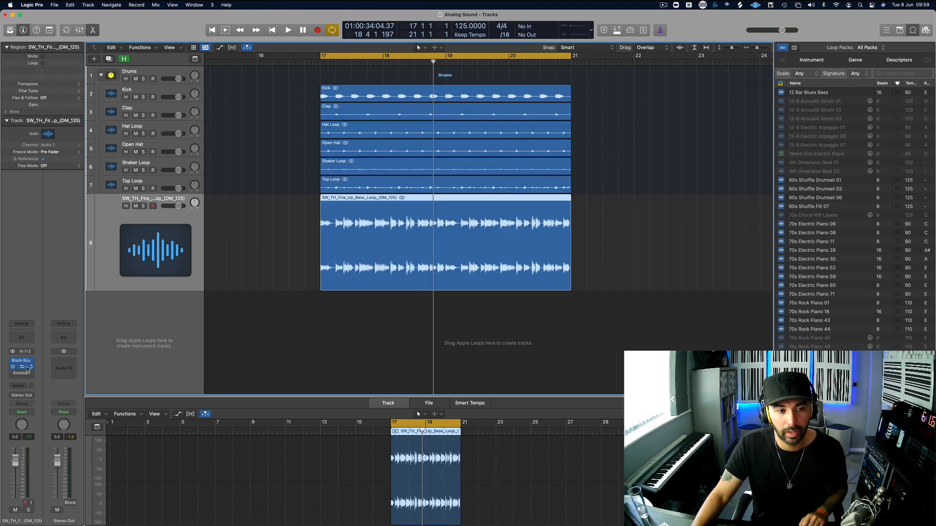
{"action": "left_click", "coordinate": [23, 368]}
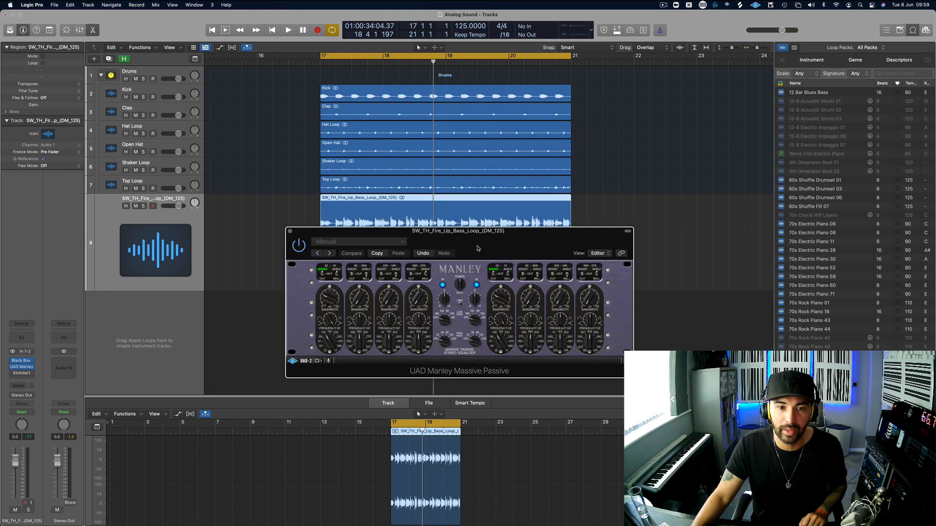
{"action": "left_click_drag", "start_coordinate": [477, 249], "coordinate": [467, 159]}
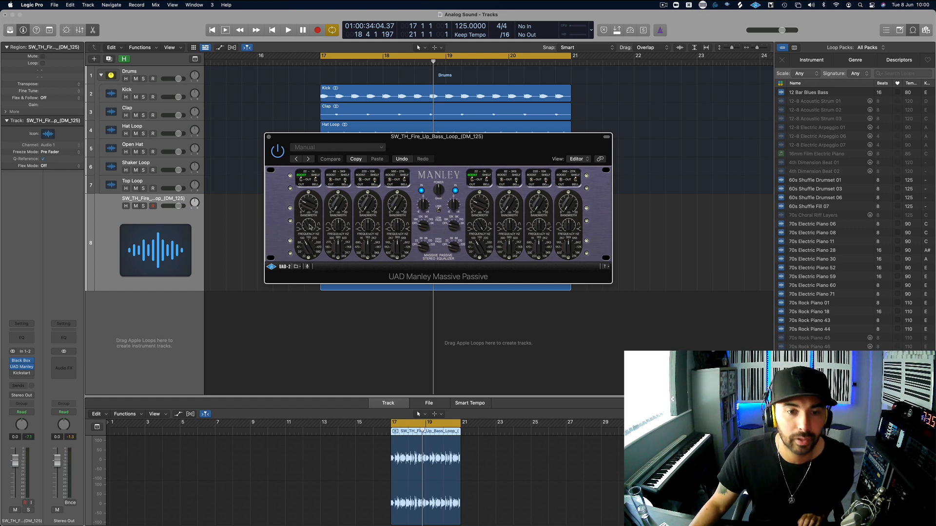
Adjust the boost gain of the UAD Manley's lowest band while auditioning the bass with the drums.
{"action": "left_click_drag", "start_coordinate": [310, 227], "coordinate": [306, 200]}
{"action": "key", "text": "space"}
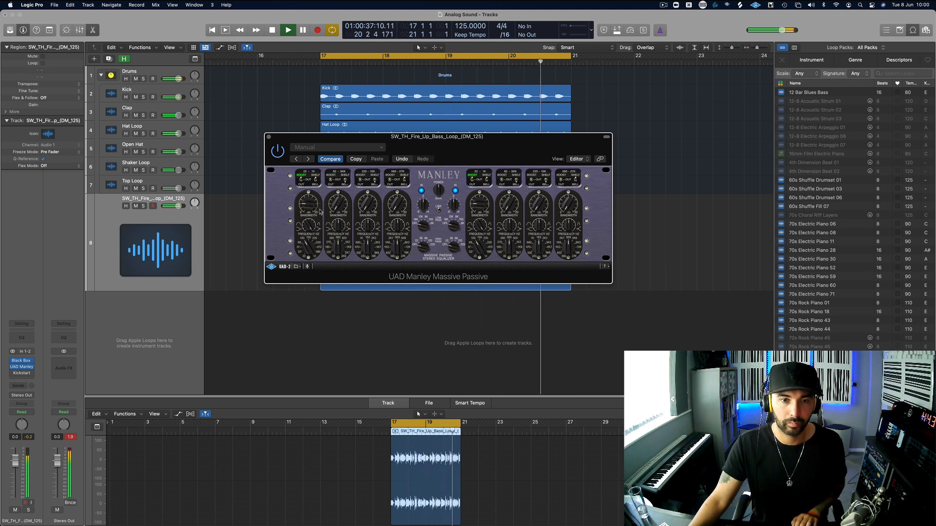
{"action": "key", "text": "space"}
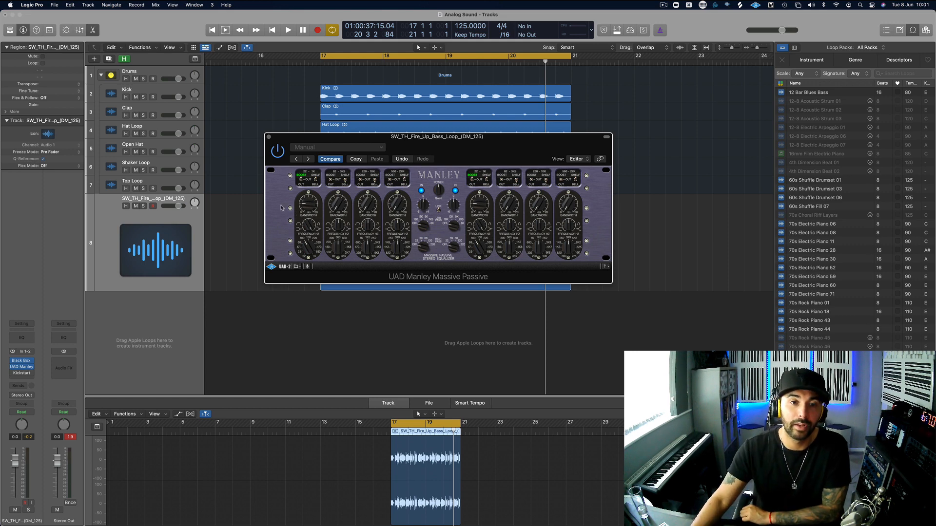
Insert a Channel EQ on the Stereo Out and shape a low-shelf boost with a slight cut just above it.
{"action": "left_click_drag", "start_coordinate": [442, 141], "coordinate": [442, 140]}
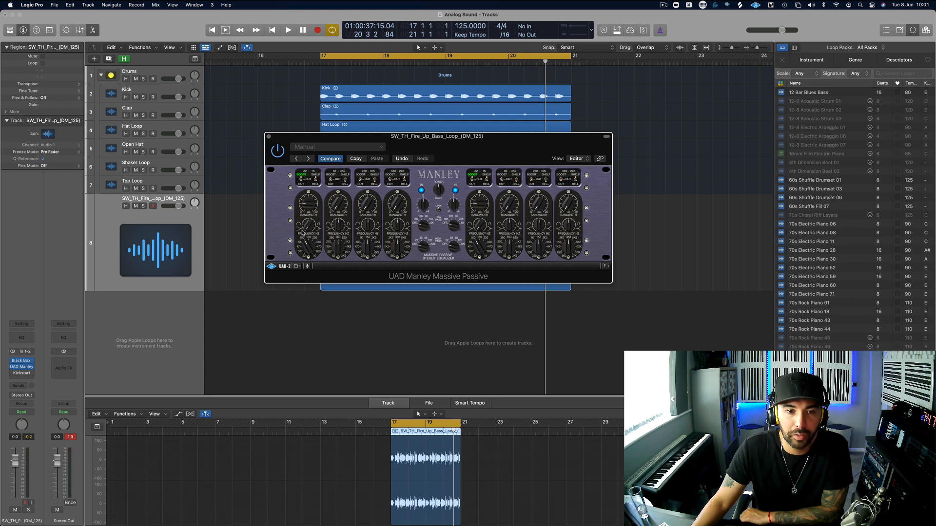
{"action": "left_click", "coordinate": [70, 338]}
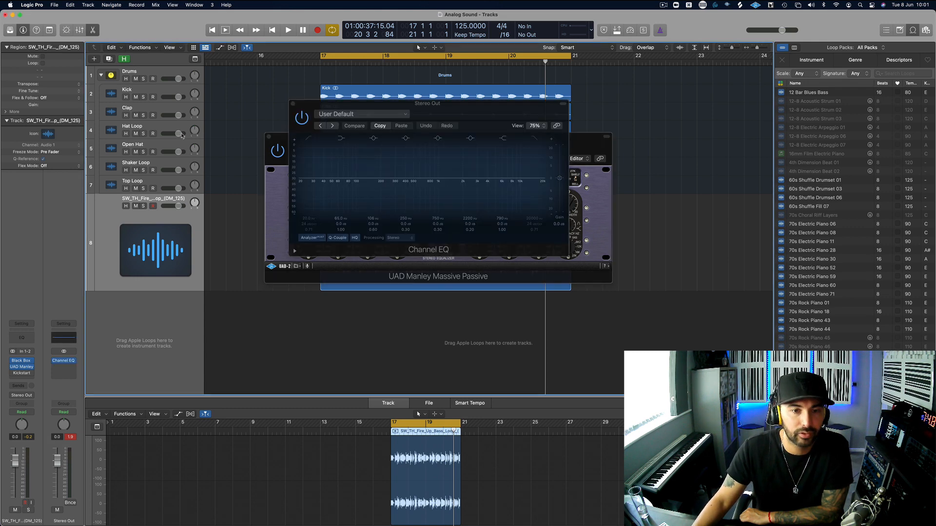
{"action": "left_click_drag", "start_coordinate": [340, 179], "coordinate": [341, 173]}
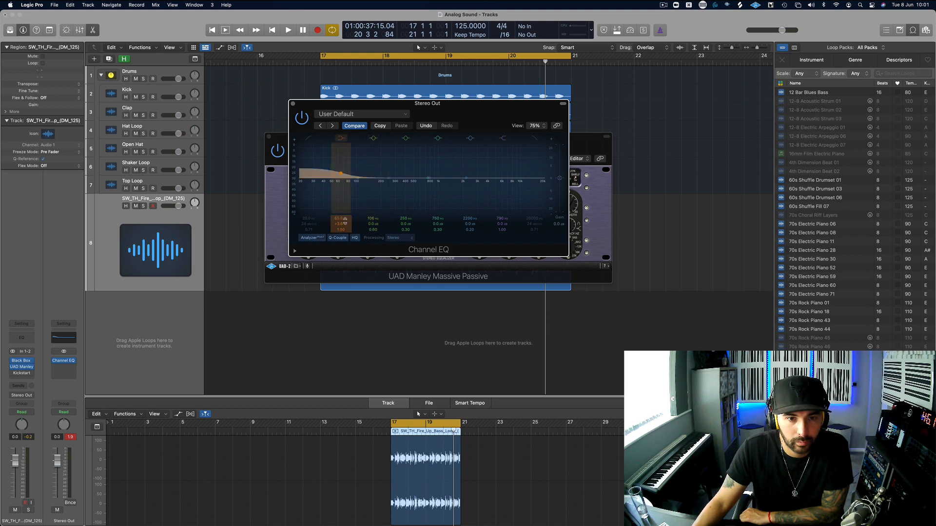
{"action": "mouse_move", "coordinate": [347, 218]}
{"action": "left_mouse_down"}
{"action": "mouse_move", "coordinate": [347, 197]}
{"action": "mouse_move", "coordinate": [347, 221]}
{"action": "left_mouse_up"}
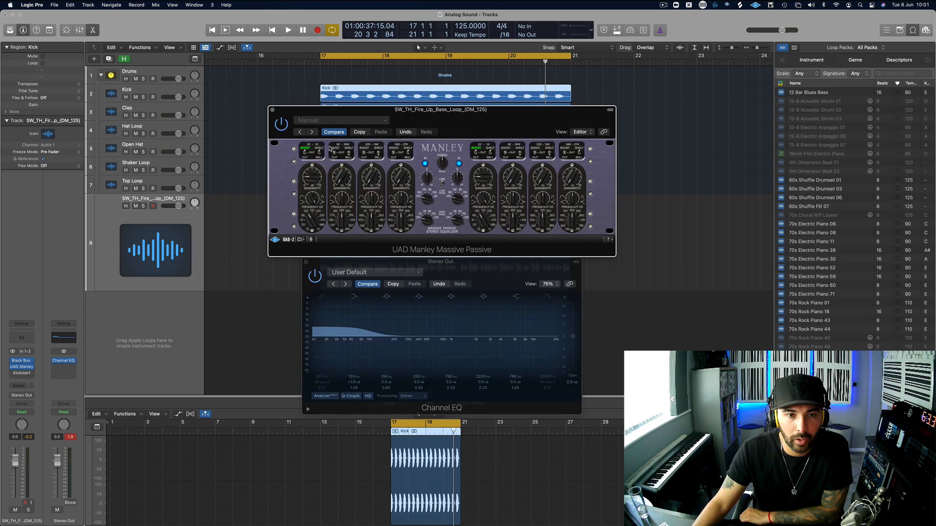
{"action": "left_click_drag", "start_coordinate": [370, 337], "coordinate": [370, 340]}
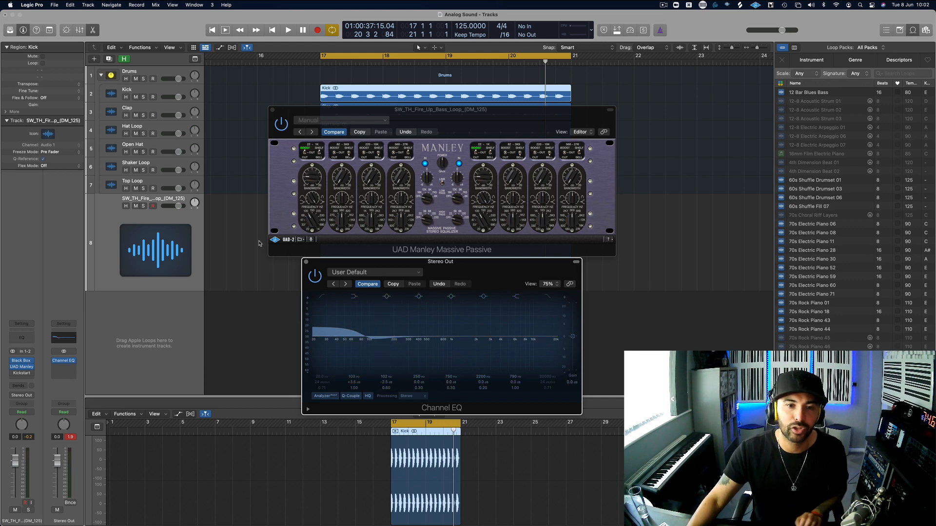
Bypass and close the Stereo Out's Channel EQ, audition the bass's Manley Massive Passive setting with the drums, and close the Manley.
{"action": "left_click", "coordinate": [314, 276]}
{"action": "left_click", "coordinate": [306, 262]}
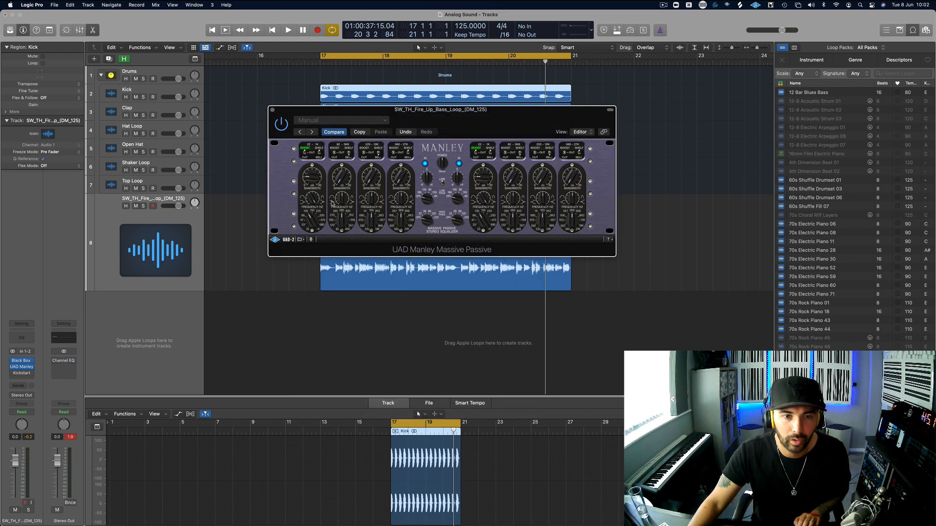
{"action": "key", "text": "space"}
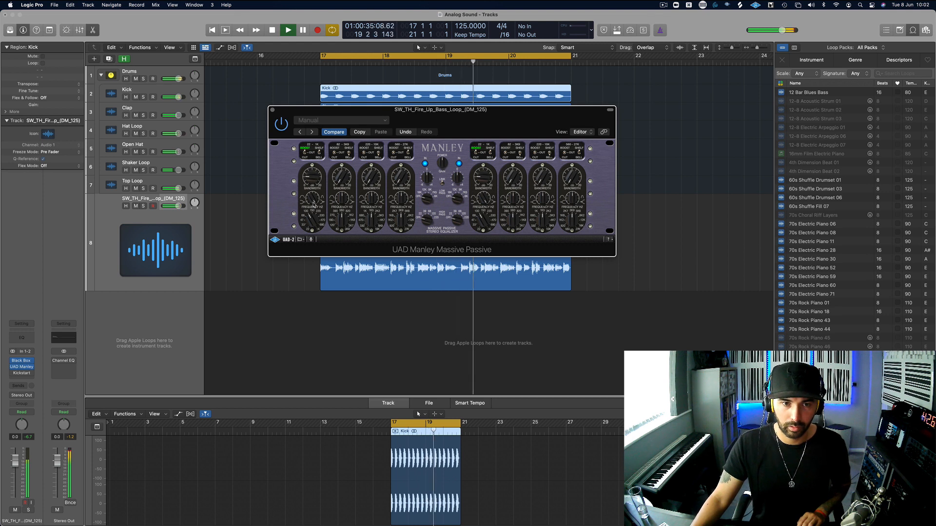
{"action": "key", "text": "space"}
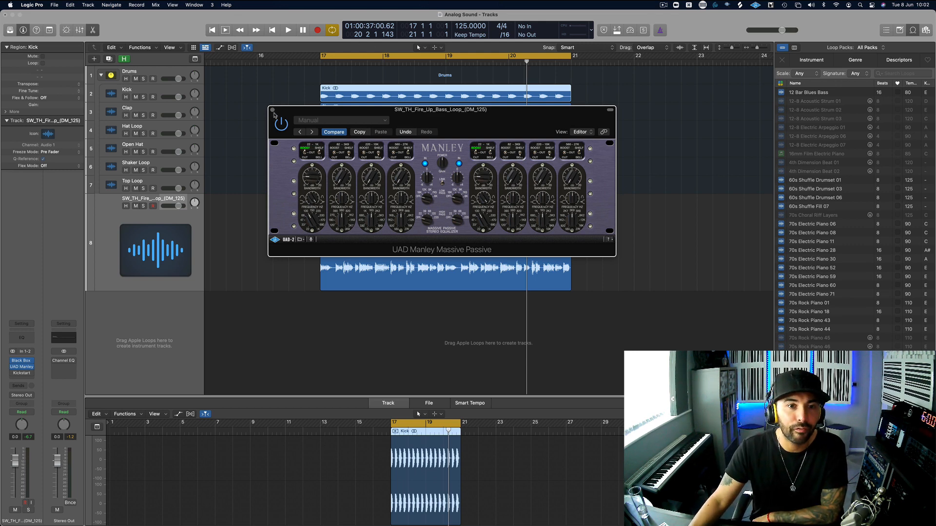
{"action": "left_click", "coordinate": [273, 110]}
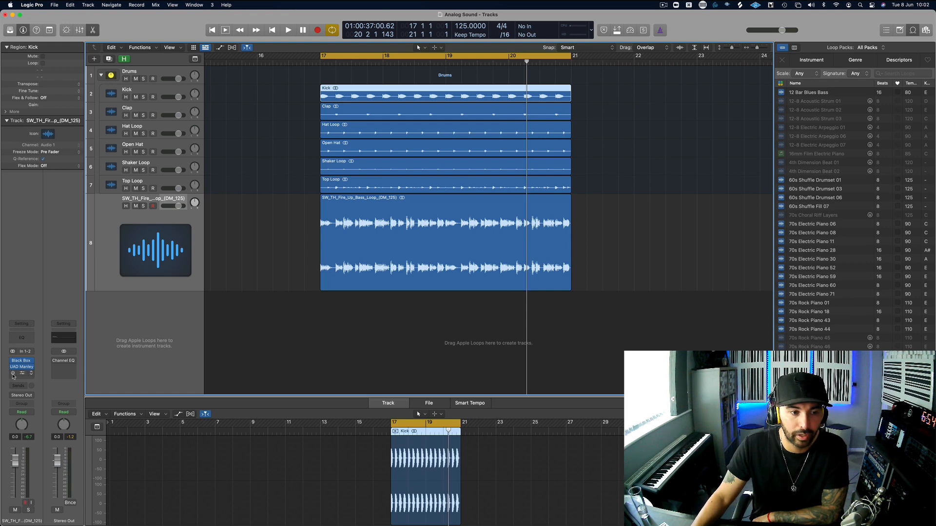
Re-enable the bass track's Kickstart plug-in, inspect its ducking curve and mix amount, and close it.
{"action": "left_click", "coordinate": [21, 374]}
{"action": "left_click_drag", "start_coordinate": [487, 397], "coordinate": [484, 168]}
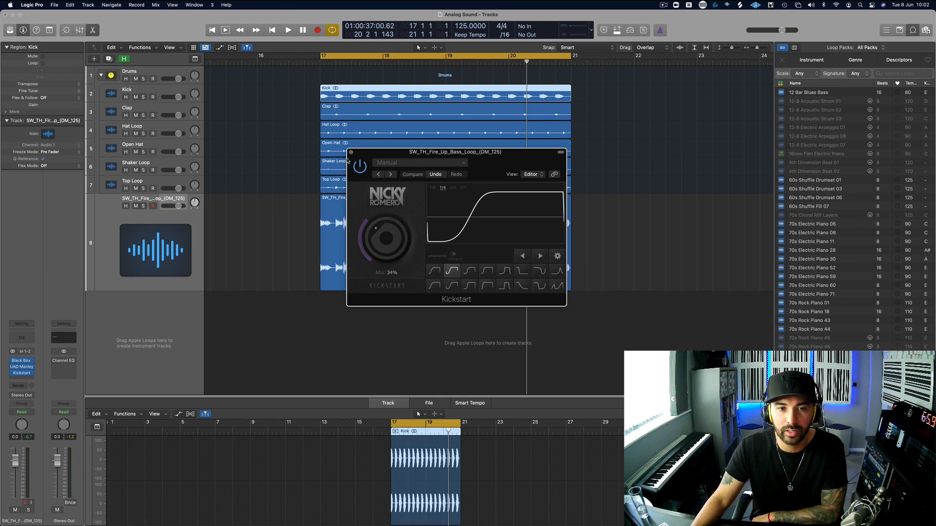
{"action": "left_click_drag", "start_coordinate": [352, 155], "coordinate": [349, 127]}
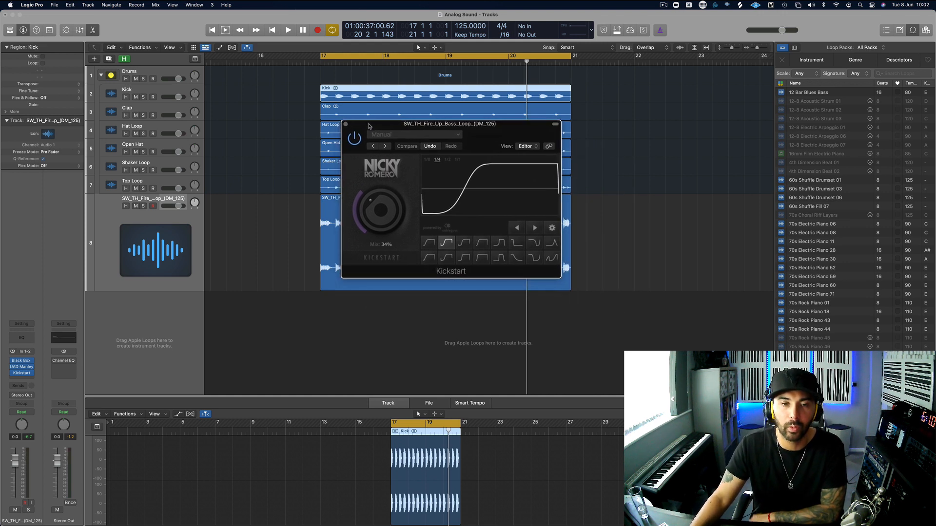
{"action": "left_click", "coordinate": [346, 125]}
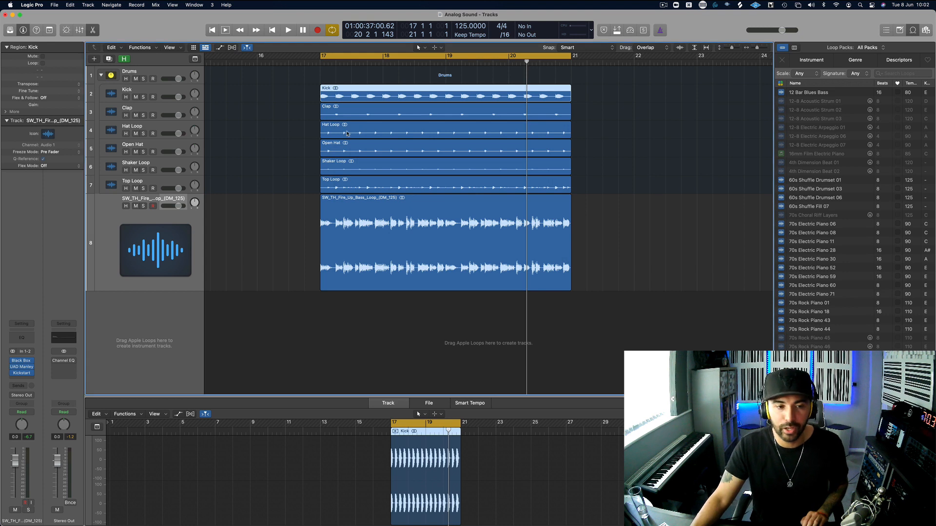
Compare the bass with Black Box, UAD Manley and Kickstart all active against all three bypassed during looped playback.
{"action": "key", "text": "space"}
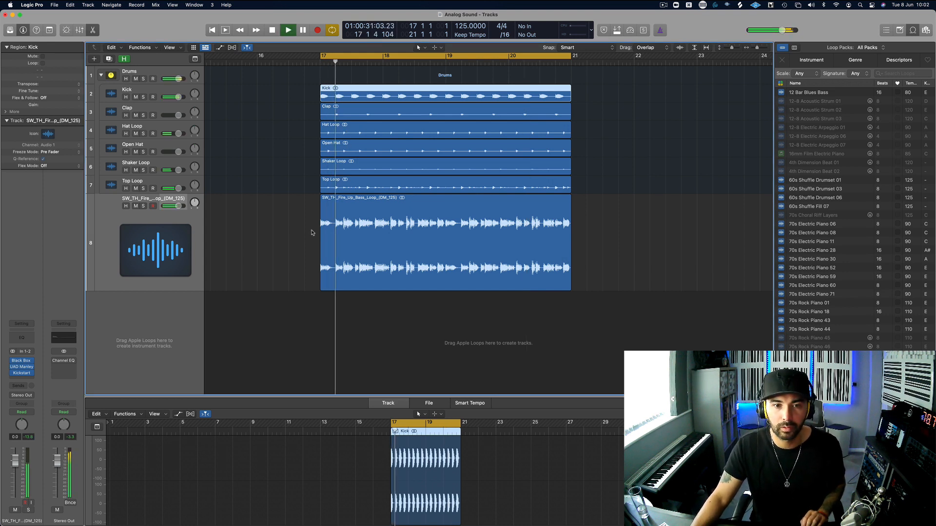
{"action": "mouse_move", "coordinate": [13, 362]}
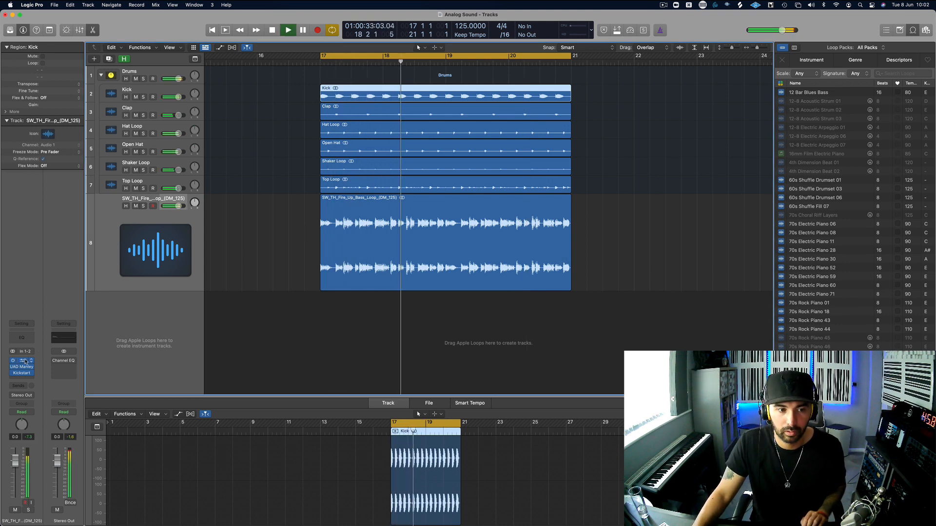
{"action": "key", "text": "space"}
{"action": "key", "text": "space"}
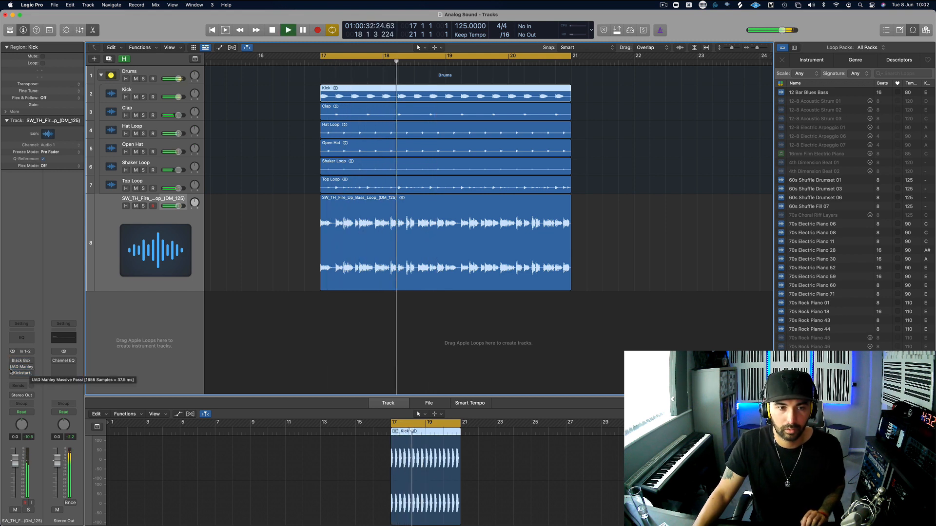
{"action": "left_click", "coordinate": [13, 361]}
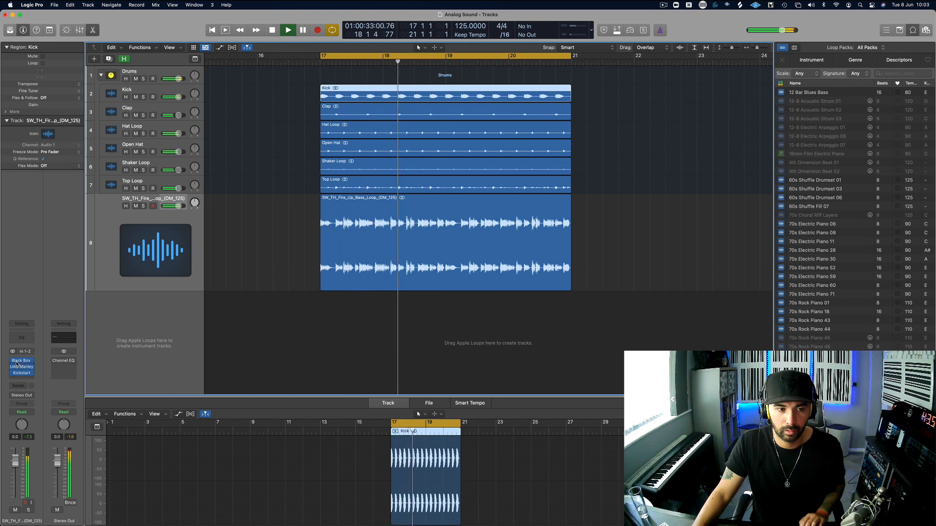
{"action": "mouse_move", "coordinate": [15, 361]}
{"action": "key", "text": "space"}
{"action": "left_click_drag", "start_coordinate": [14, 361], "coordinate": [12, 383]}
{"action": "key", "text": "space"}
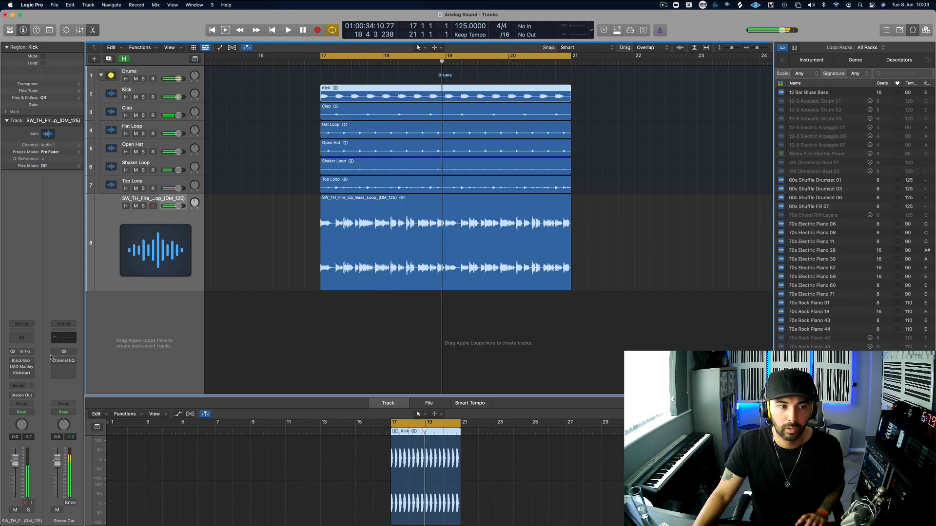
Select the Drums track and show the mixer below the arrangement.
{"action": "left_click", "coordinate": [146, 74]}
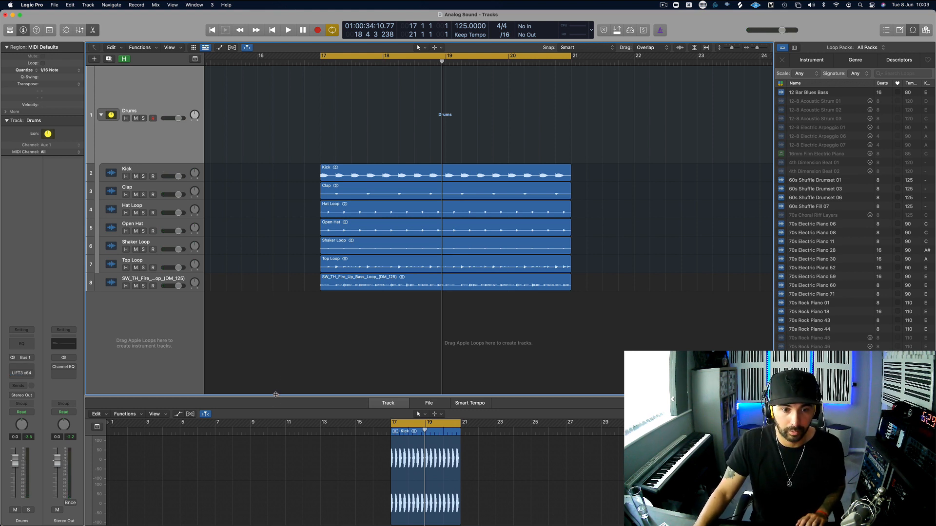
{"action": "left_click_drag", "start_coordinate": [275, 394], "coordinate": [275, 273]}
{"action": "key", "text": "x"}
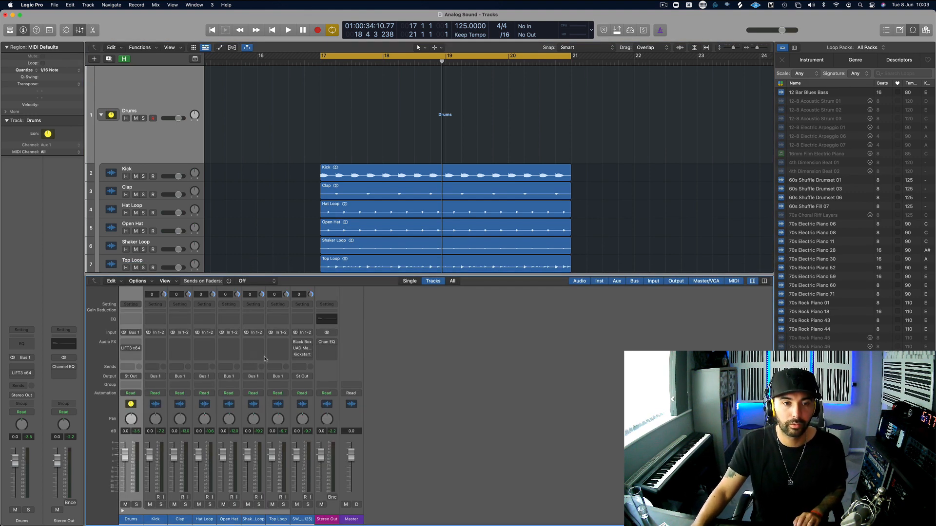
Compare the full loop with the drum bus LIFT3 x64 and all three bass plug-ins active against all of them bypassed.
{"action": "key", "text": "space"}
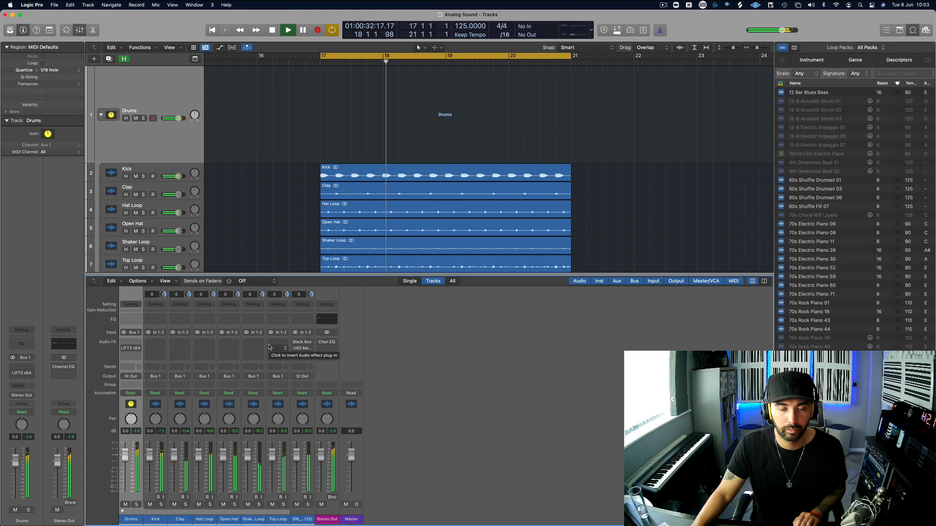
{"action": "key", "text": "space"}
{"action": "left_click", "coordinate": [123, 348]}
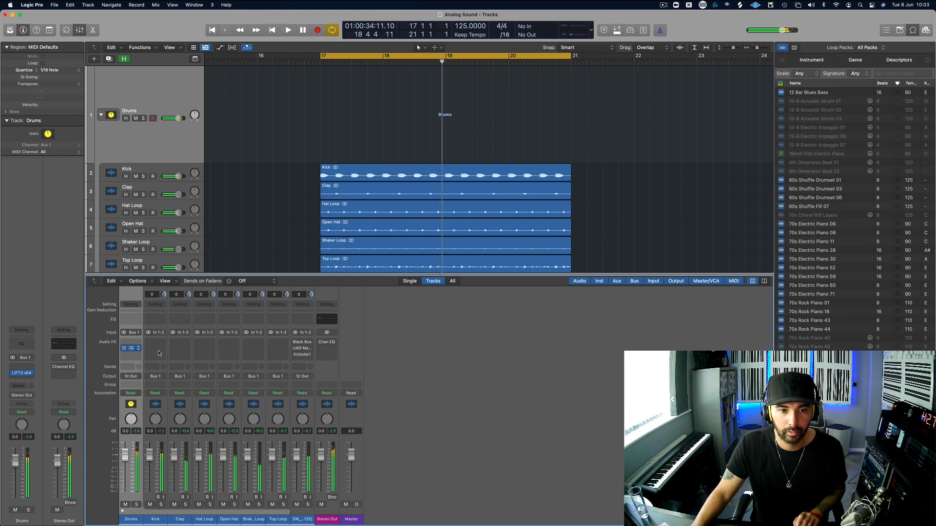
{"action": "left_click", "coordinate": [295, 343]}
{"action": "key", "text": "space"}
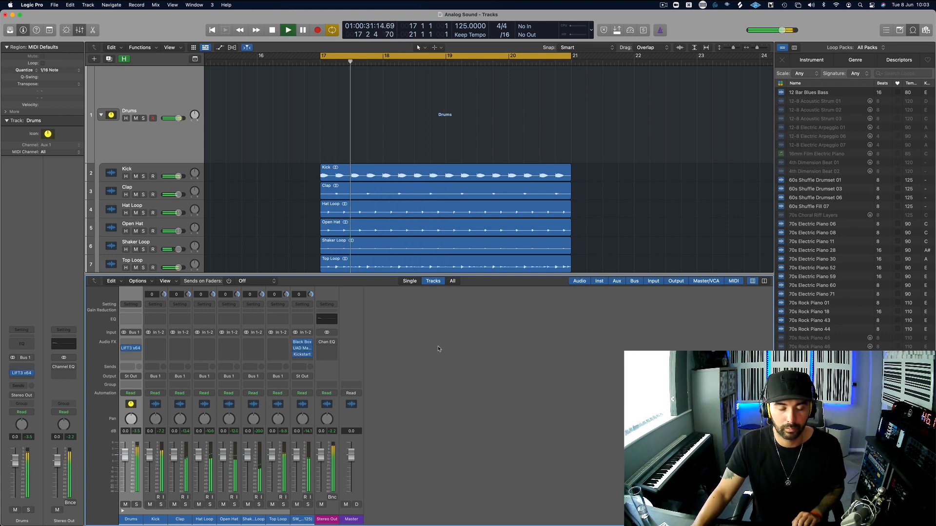
{"action": "mouse_move", "coordinate": [123, 351]}
{"action": "key", "text": "space"}
{"action": "left_click", "coordinate": [124, 348]}
{"action": "left_click", "coordinate": [295, 342]}
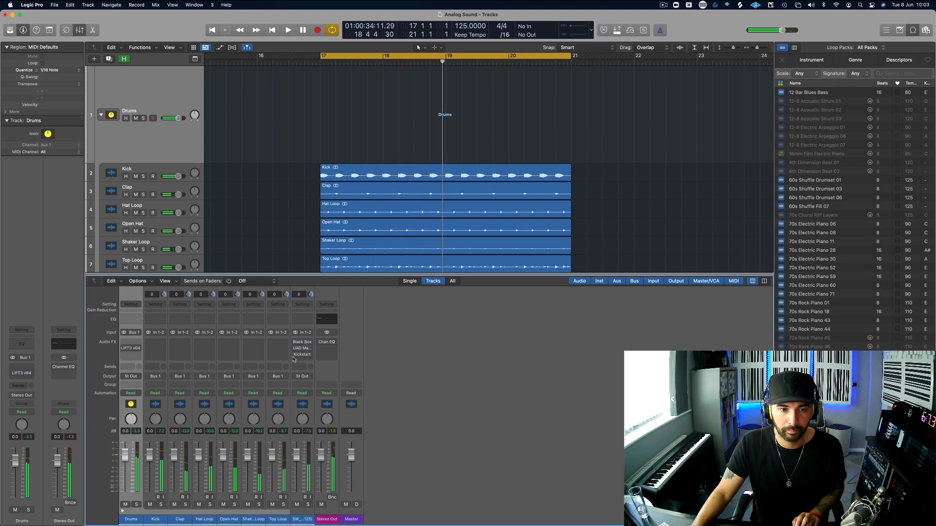
{"action": "key", "text": "space"}
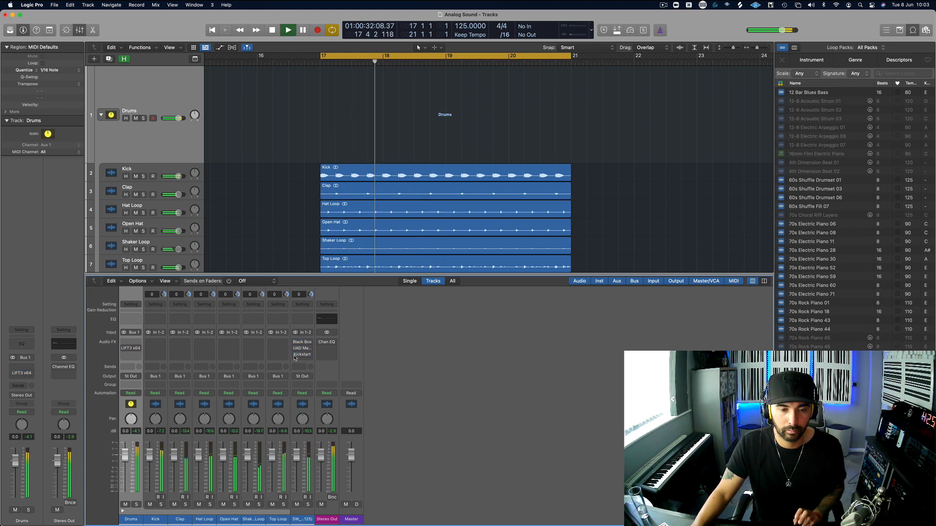
Re-enable LIFT3 x64 on the Drums channel and all three bass plug-ins while the loop keeps playing.
{"action": "mouse_move", "coordinate": [124, 349]}
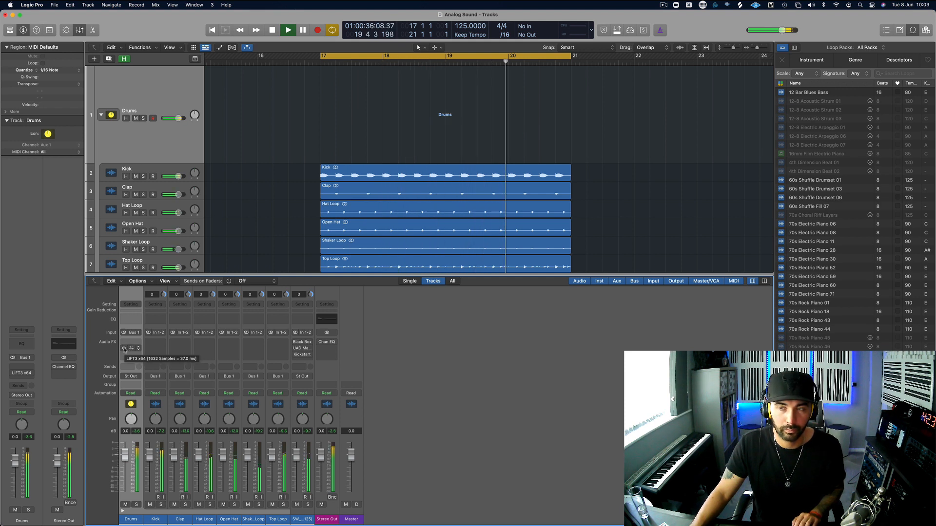
{"action": "left_click", "coordinate": [125, 350]}
{"action": "key", "text": "space"}
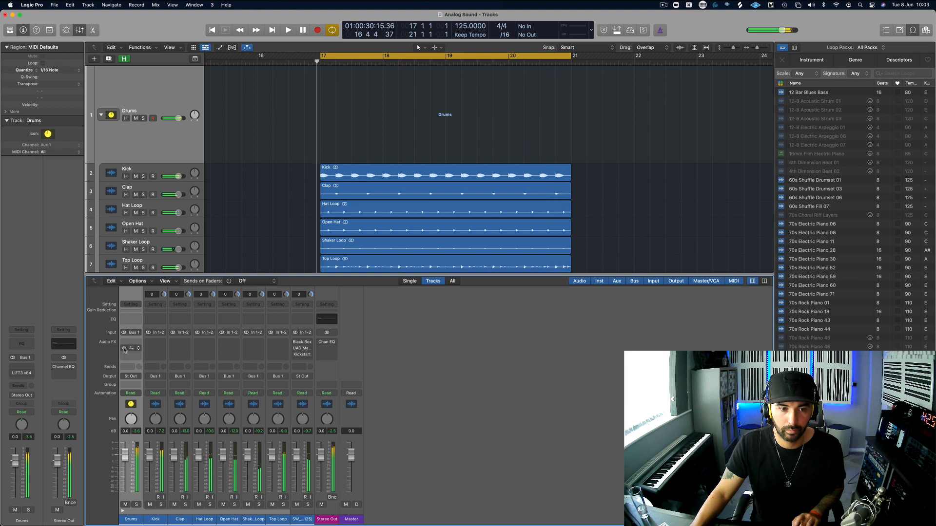
{"action": "key", "text": "space"}
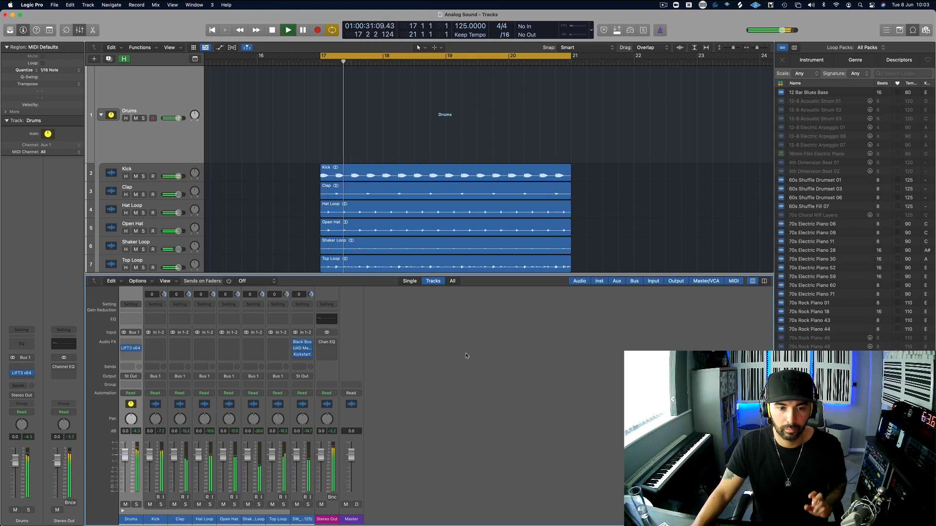